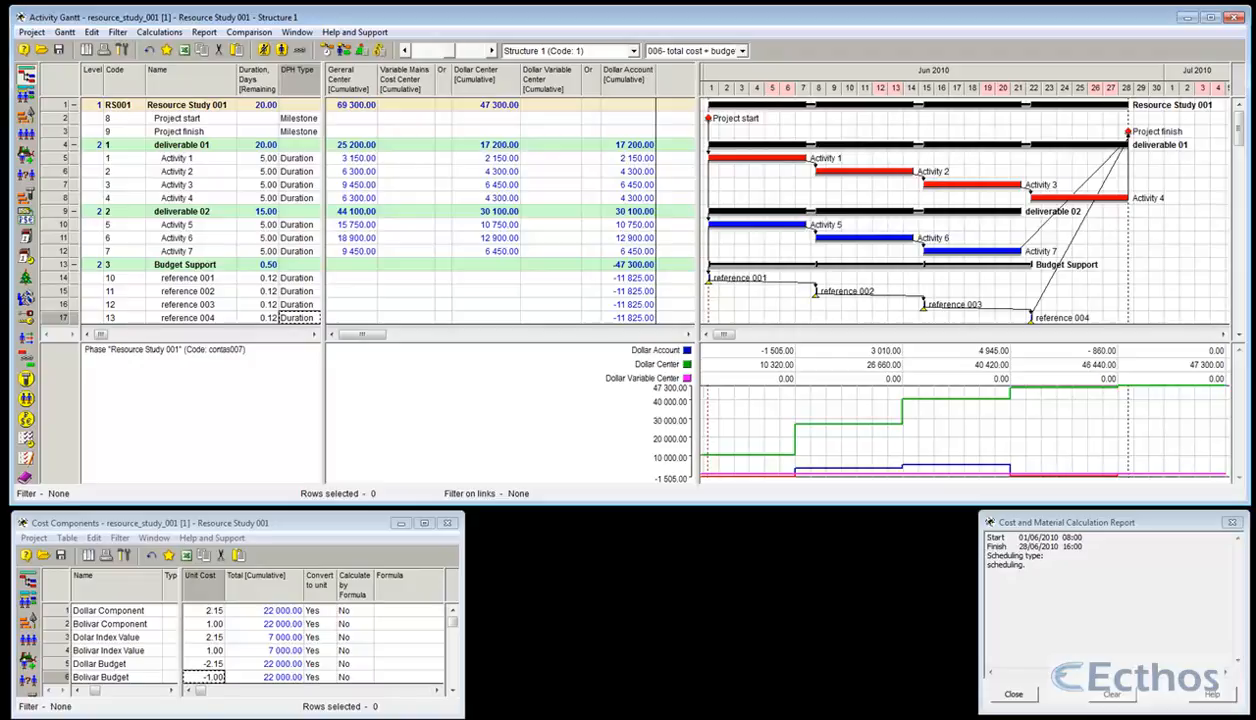
# Bring up an enlarged Cost Centers table and open the properties of the Dollar Account cost center.
pyautogui.click(330, 718)
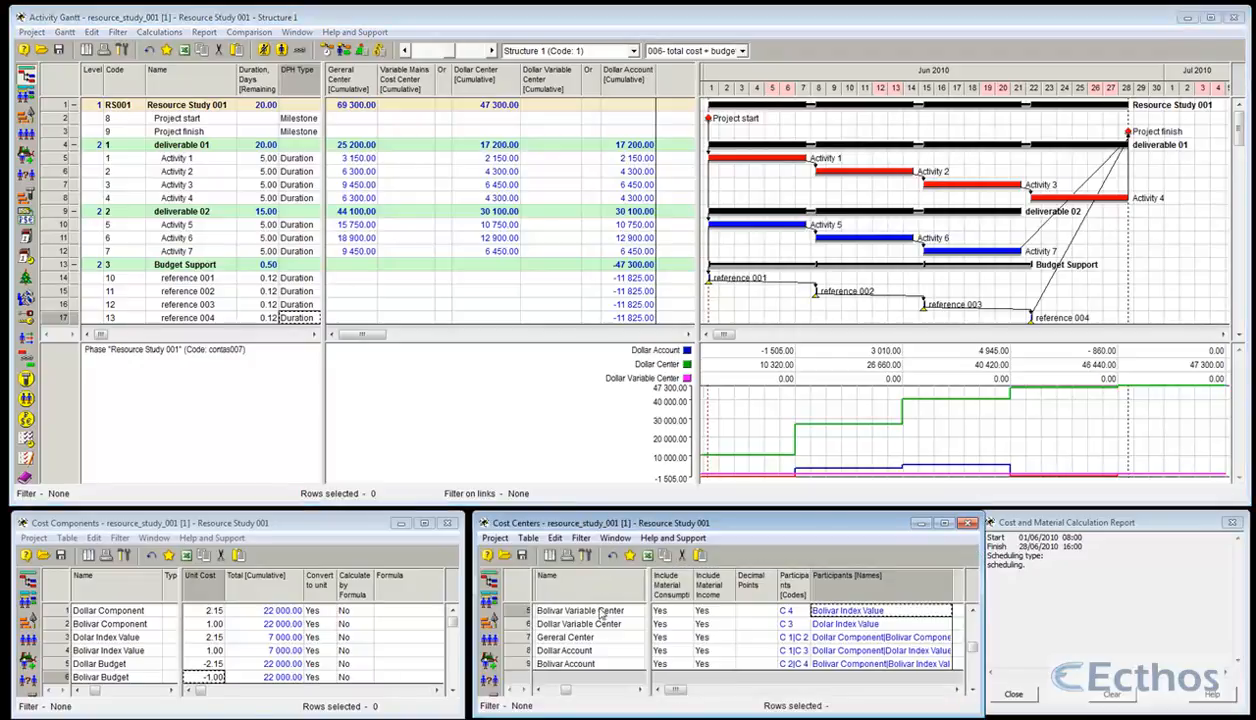
pyautogui.moveTo(590, 514); pyautogui.dragTo(590, 238)
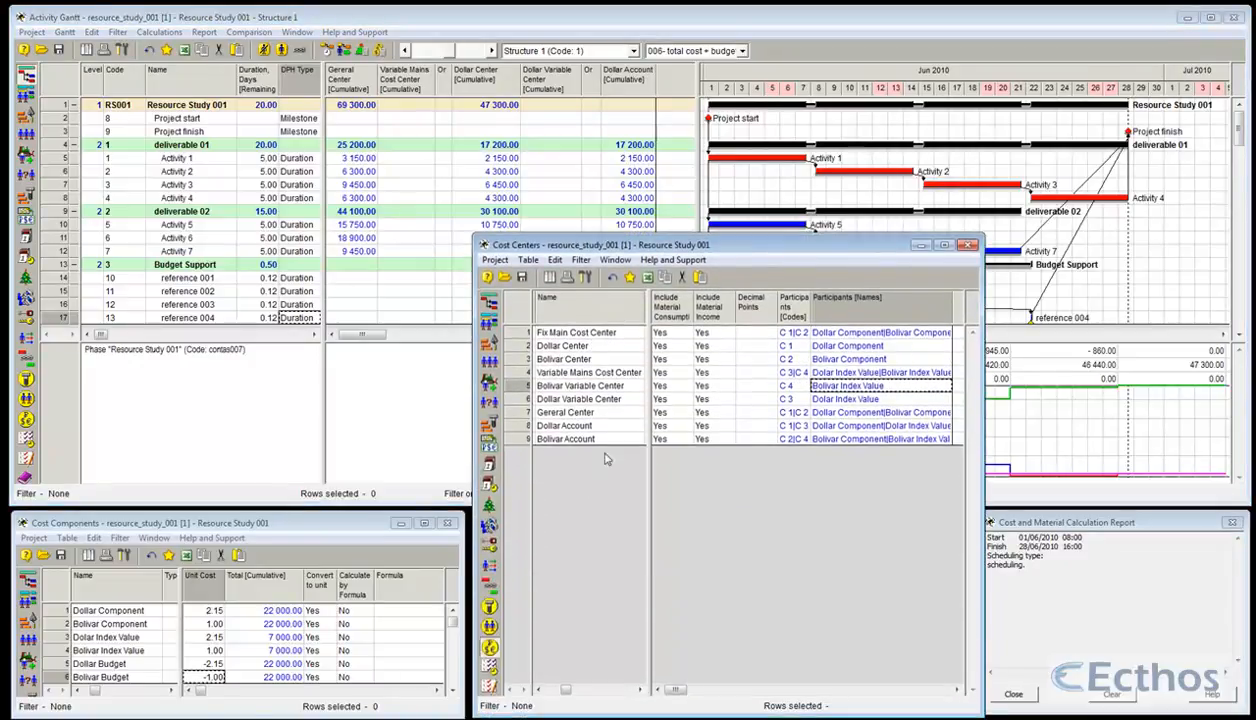
pyautogui.click(562, 425)
pyautogui.click(574, 441)
pyautogui.rightClick(520, 427)
pyautogui.click(545, 437)
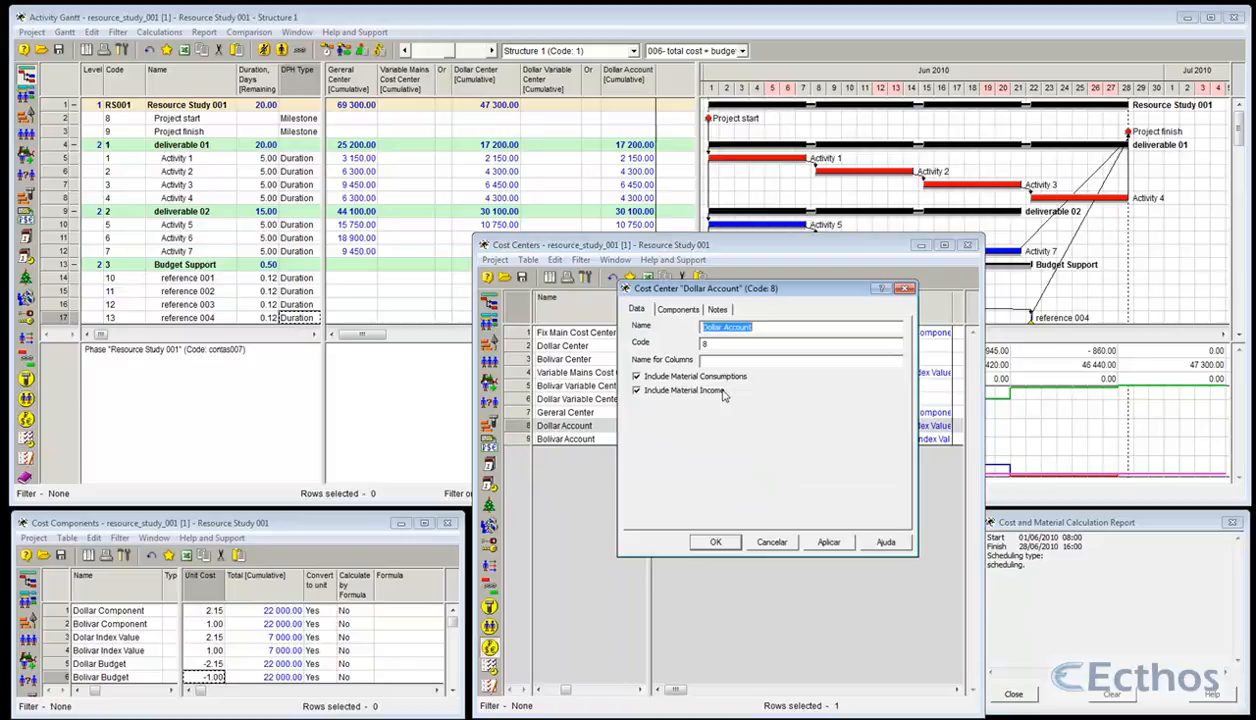
# Examine the Dollar Account's cost components Dollar Component, Dolar Index Value and Dollar Budget, and close the Cost Centers table.
pyautogui.click(668, 310)
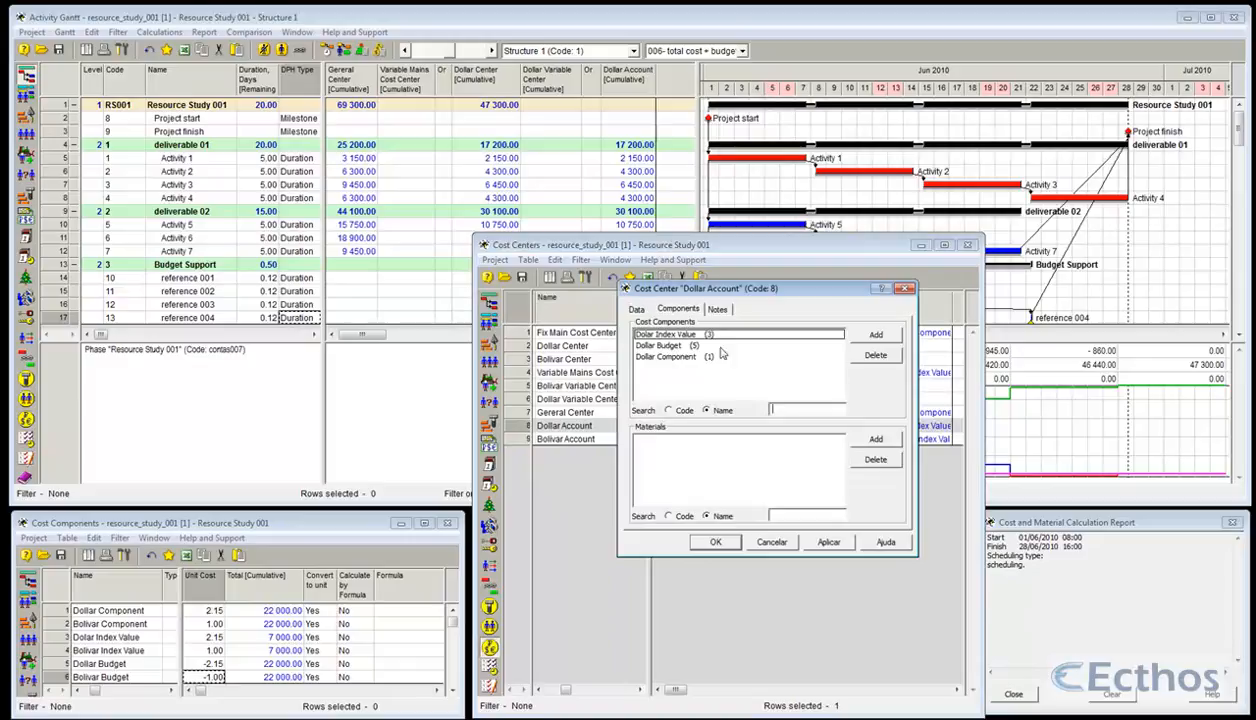
pyautogui.click(660, 356)
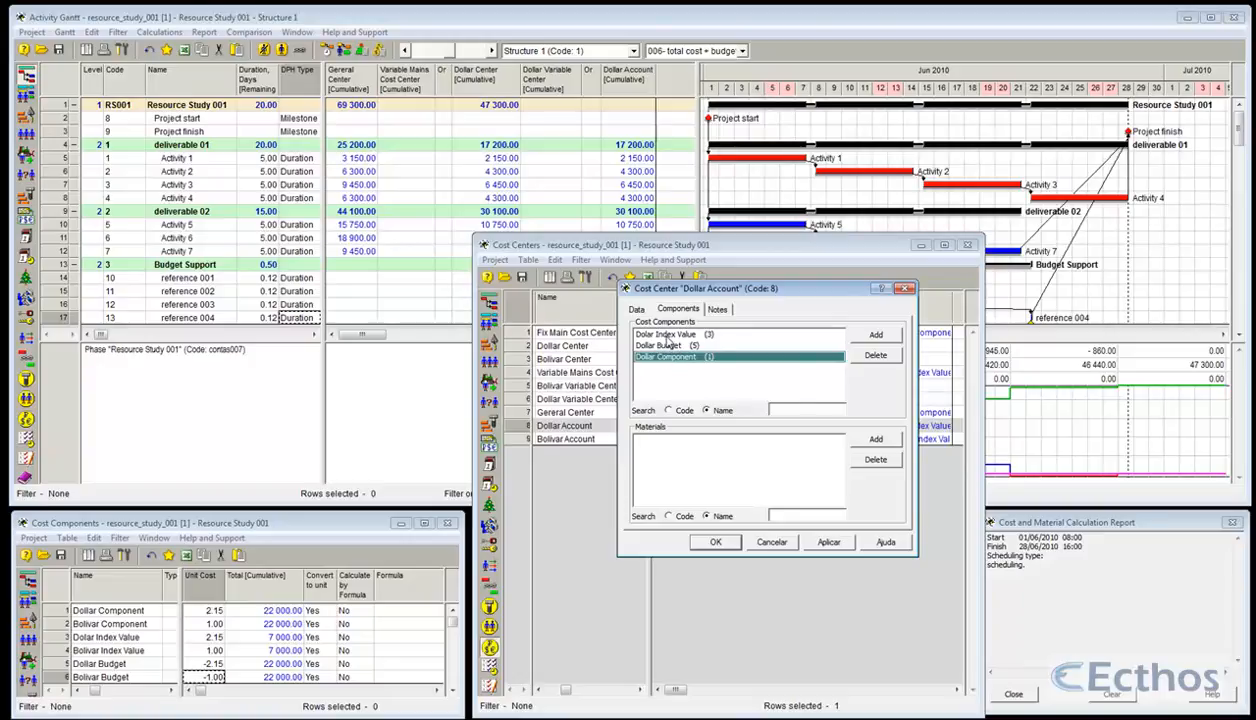
pyautogui.keyDown('ctrl'); pyautogui.click(666, 335); pyautogui.keyUp('ctrl')
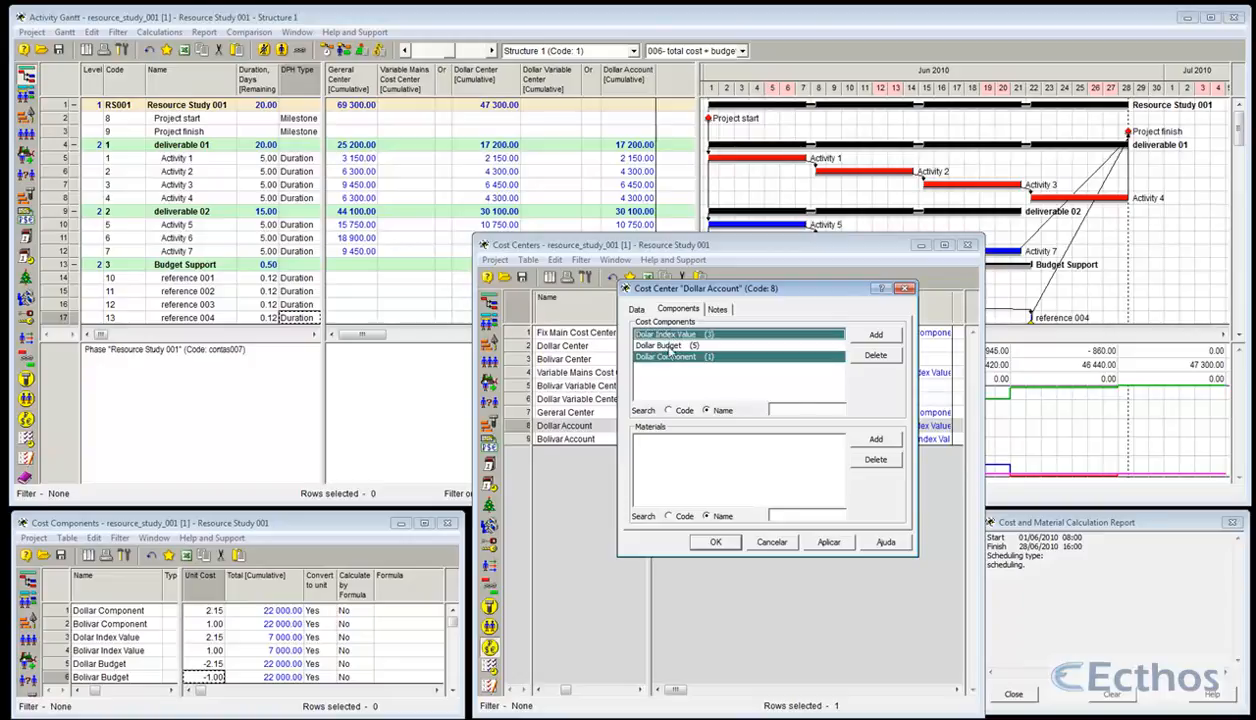
pyautogui.keyDown('ctrl'); pyautogui.click(669, 347); pyautogui.keyUp('ctrl')
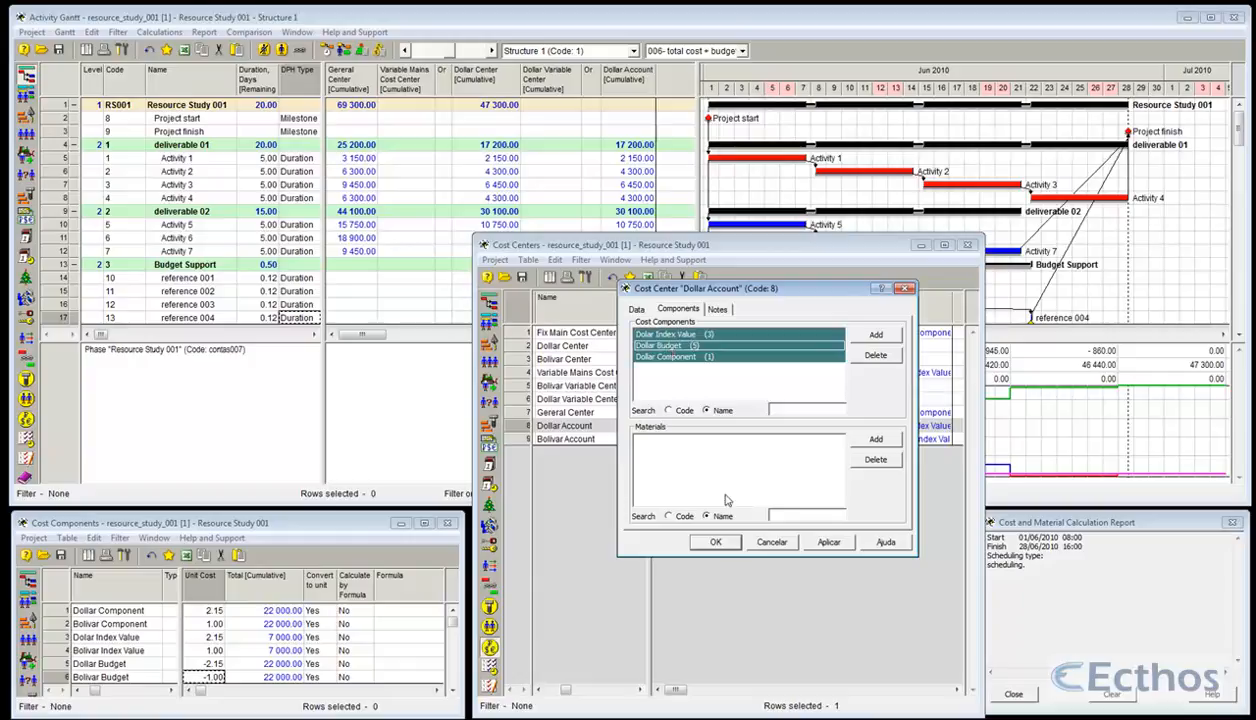
pyautogui.click(726, 546)
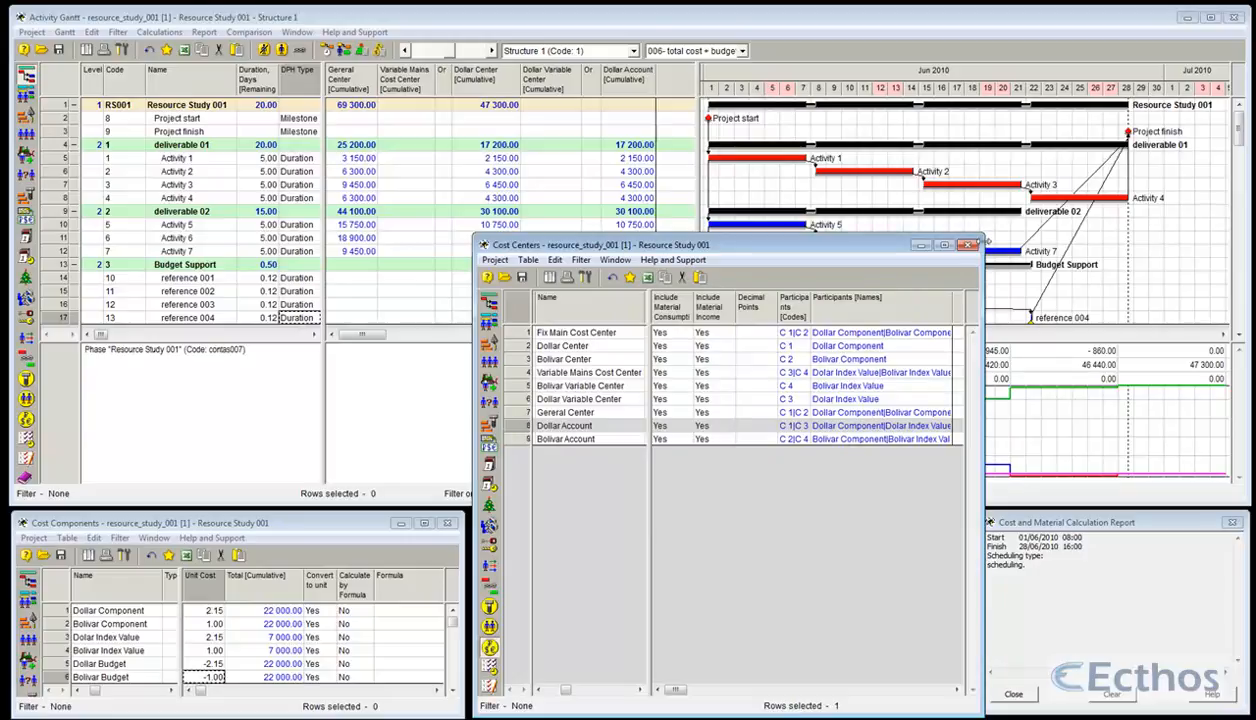
pyautogui.click(968, 246)
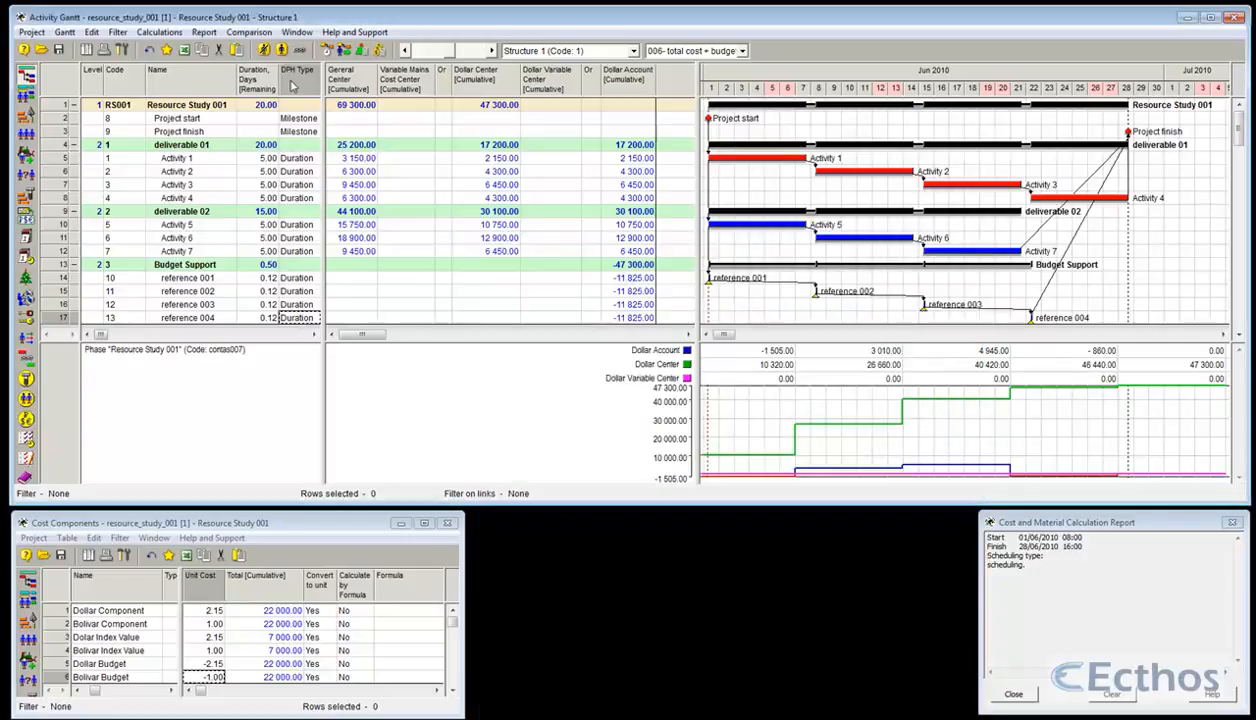
# Highlight the cumulative General Center, Variable Mains Cost Center, Dollar Center, Dollar Variable Center and Dollar Account columns in turn to review their values.
pyautogui.click(350, 85)
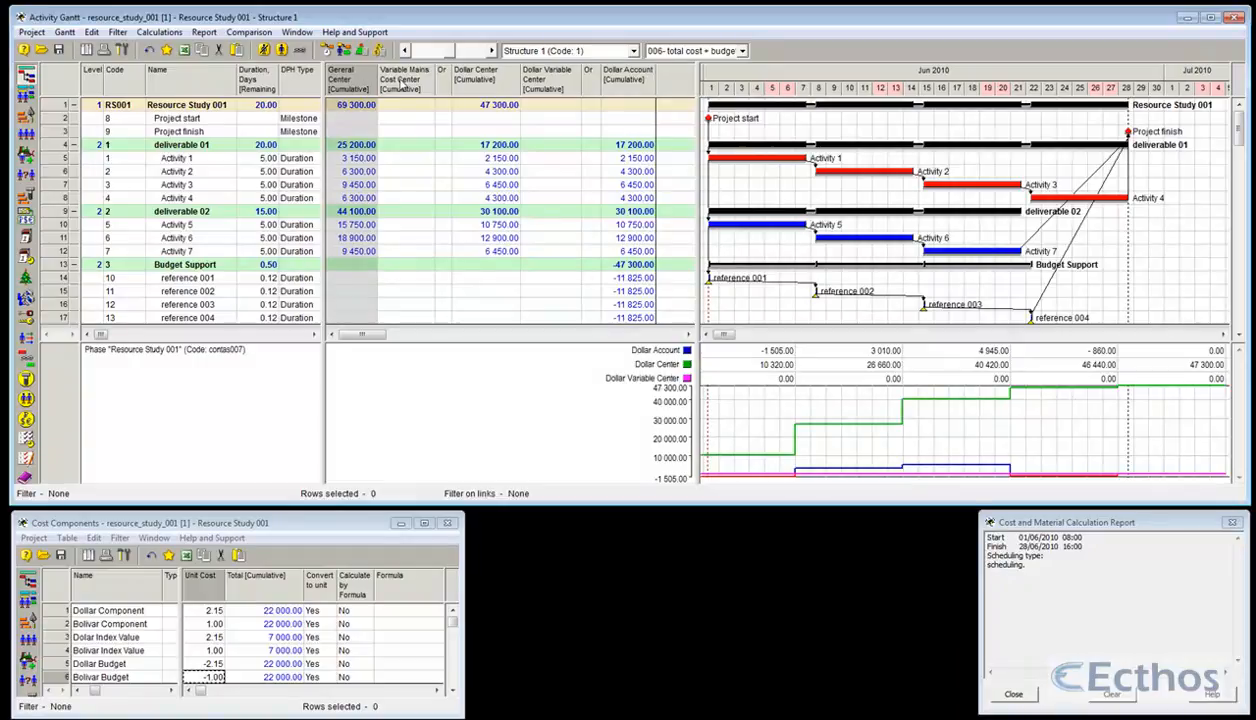
pyautogui.click(399, 83)
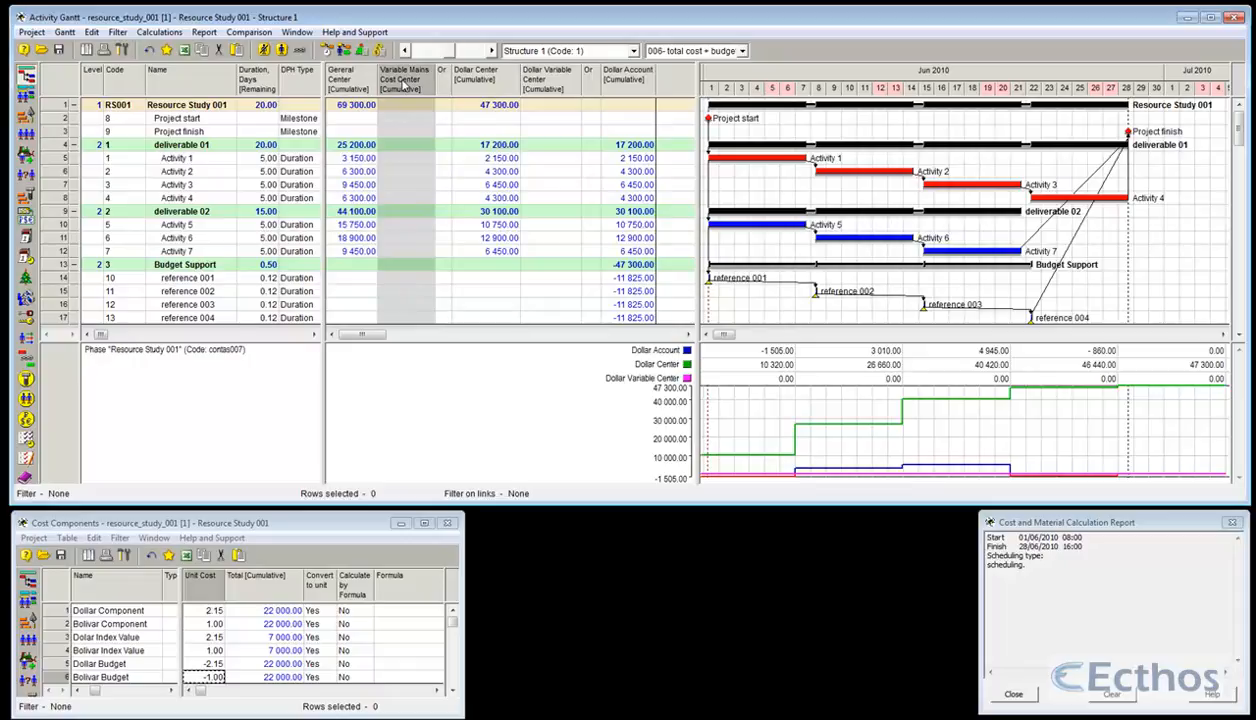
pyautogui.click(488, 84)
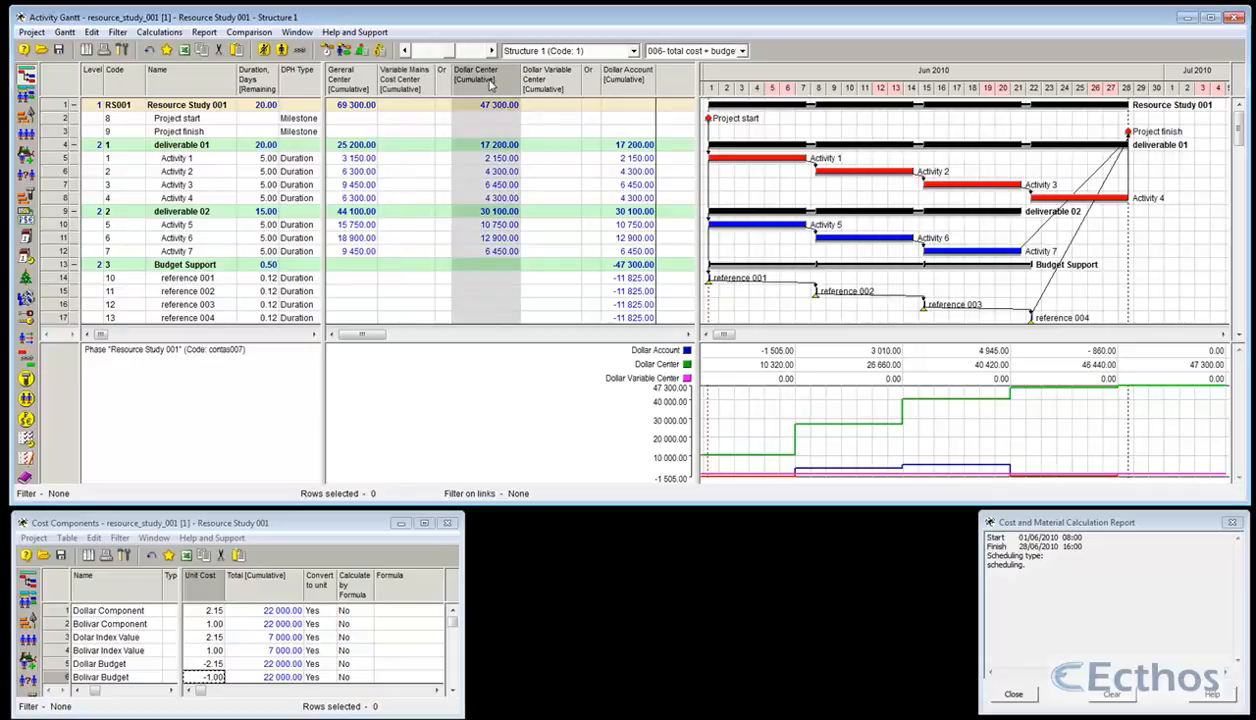
pyautogui.click(549, 84)
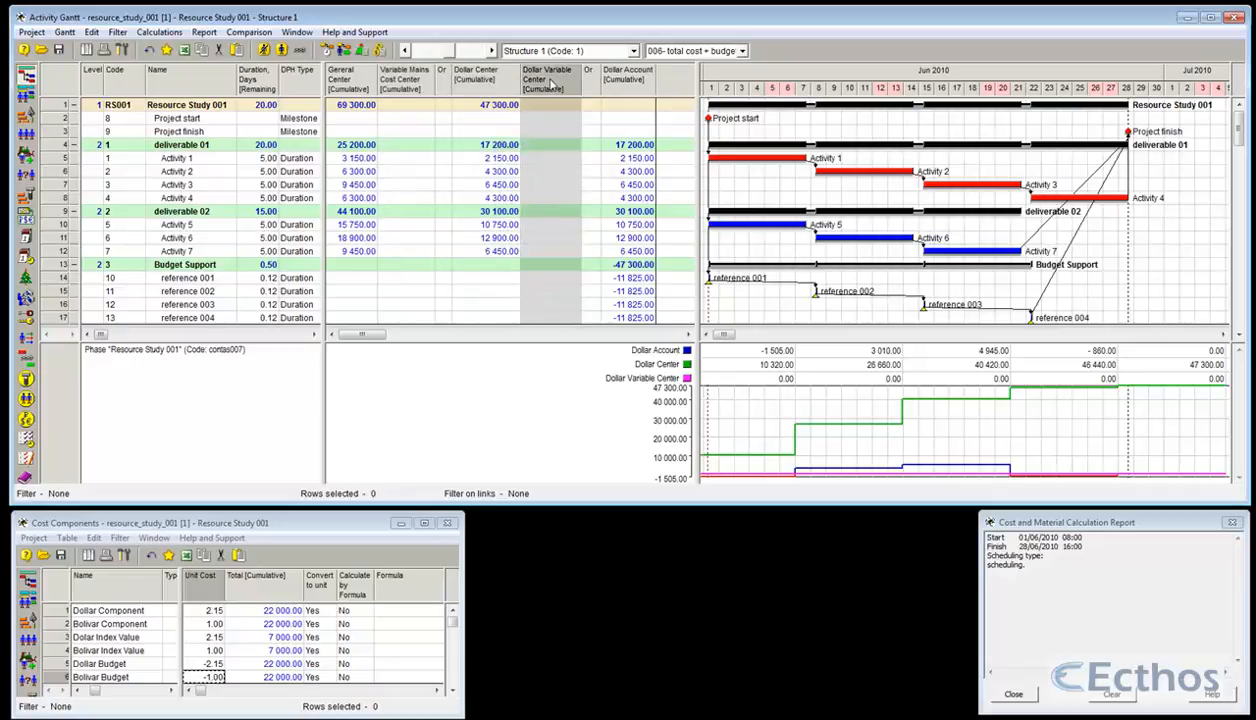
pyautogui.click(628, 86)
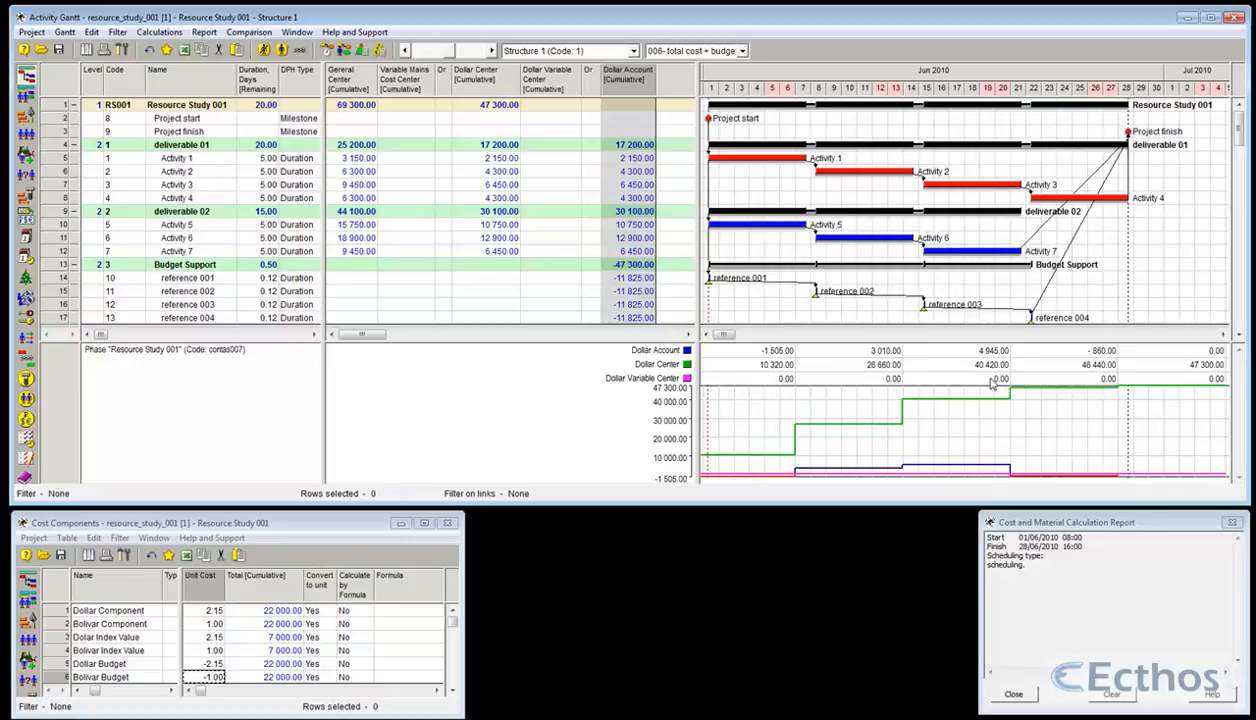
# Turn off cumulative values for the Dollar cost center diagram below the Gantt chart.
pyautogui.rightClick(828, 400)
pyautogui.click(866, 432)
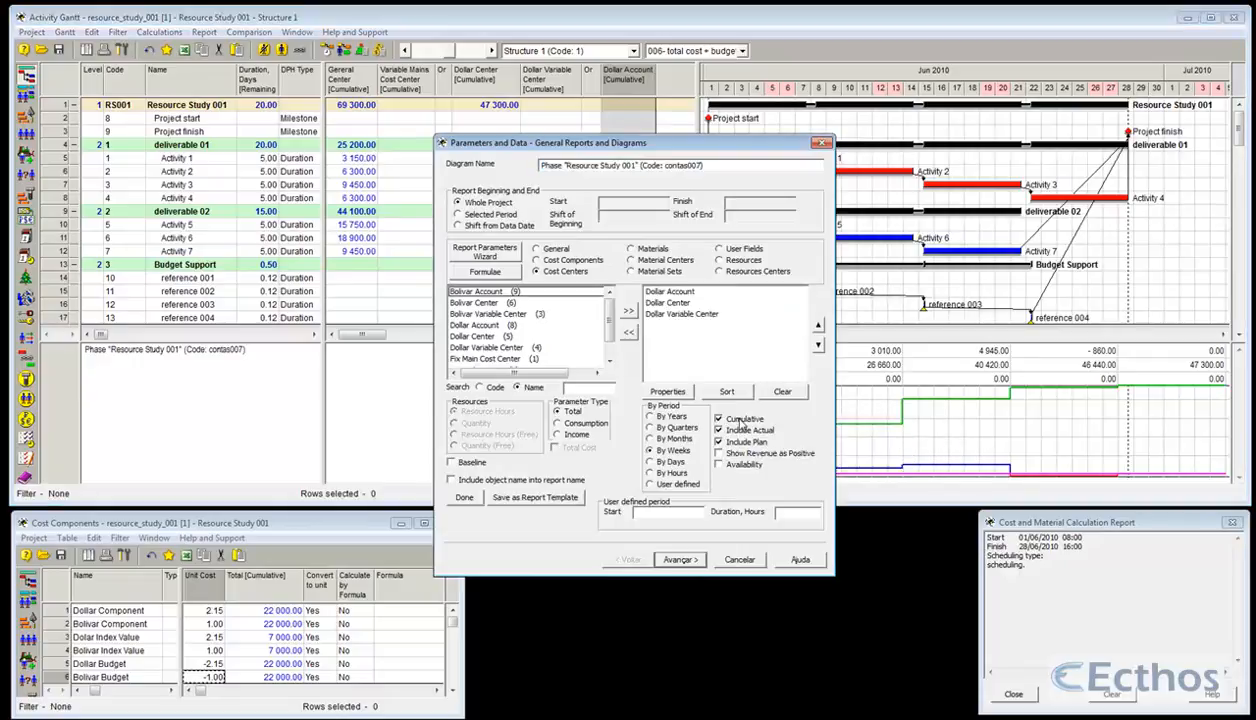
pyautogui.click(470, 497)
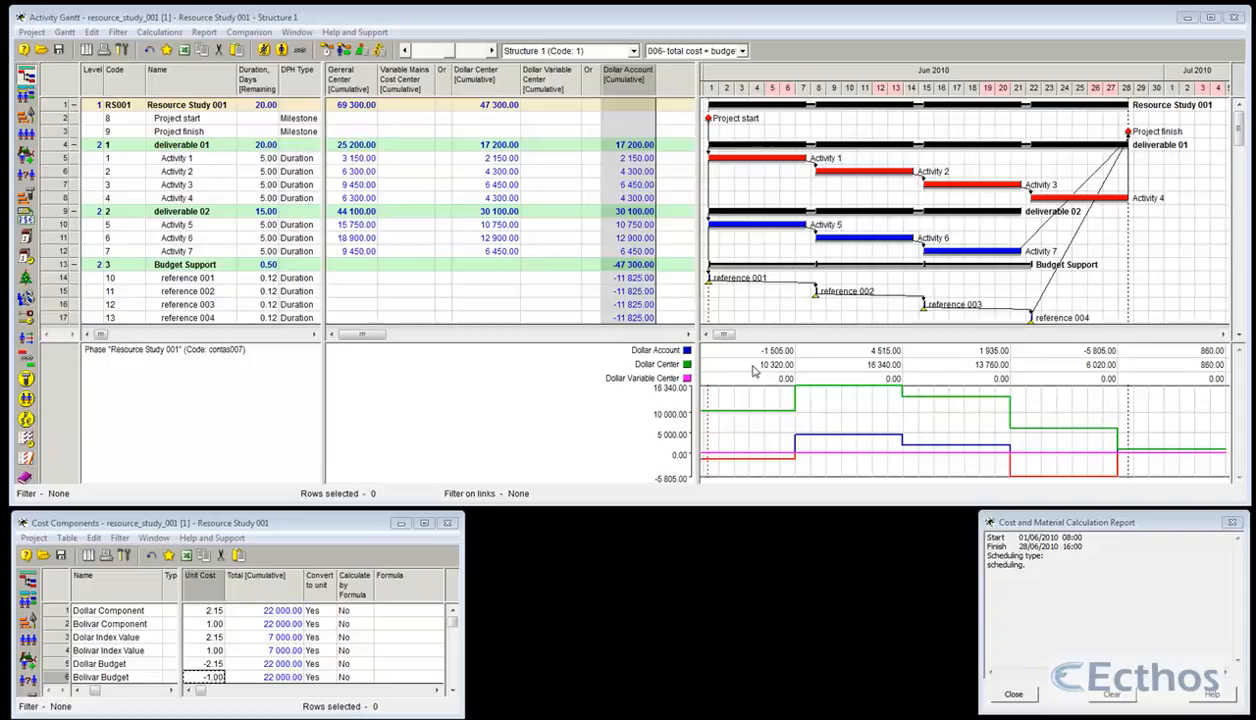
# Review the diagram's content settings, including the available and included cost centers, without changing them.
pyautogui.rightClick(728, 370)
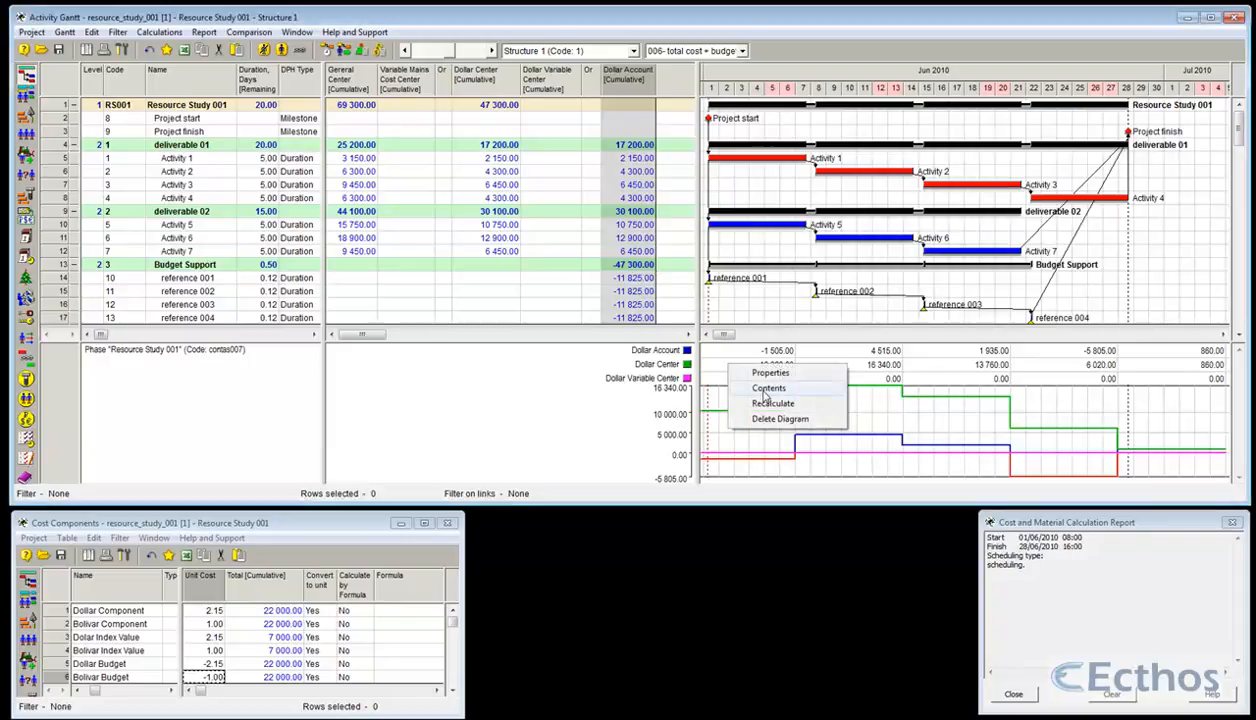
pyautogui.click(765, 392)
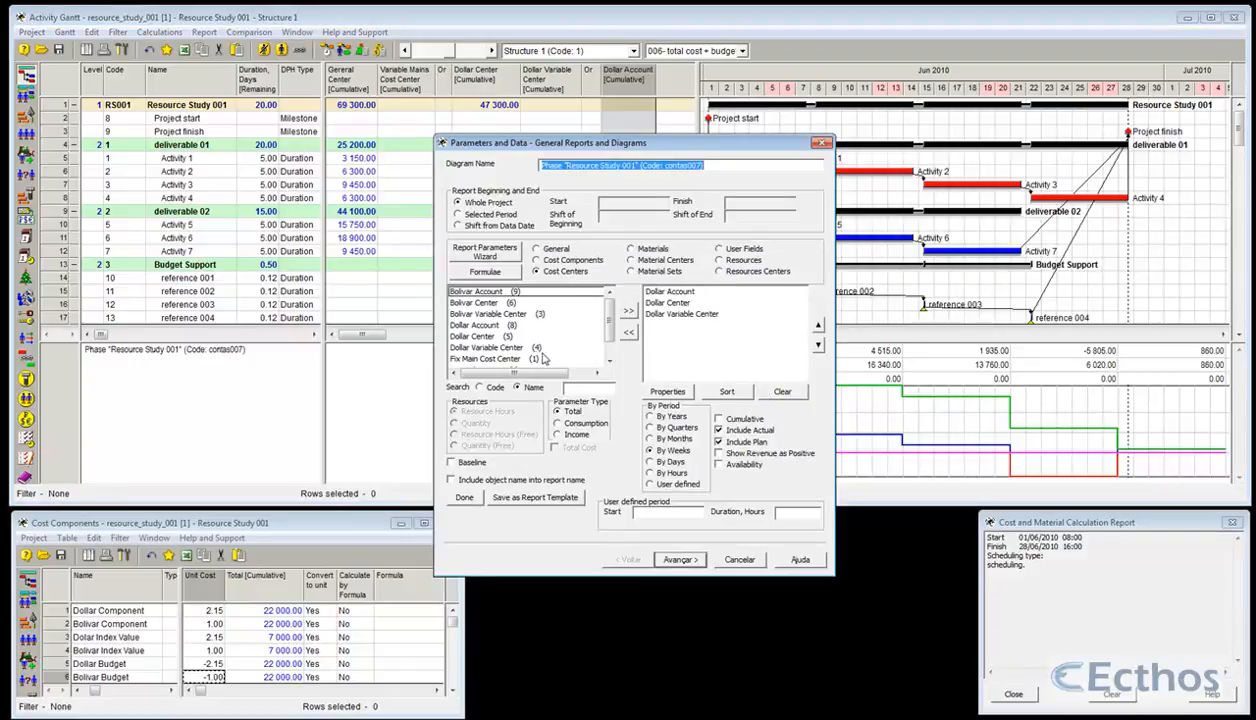
pyautogui.moveTo(608, 318); pyautogui.dragTo(608, 330)
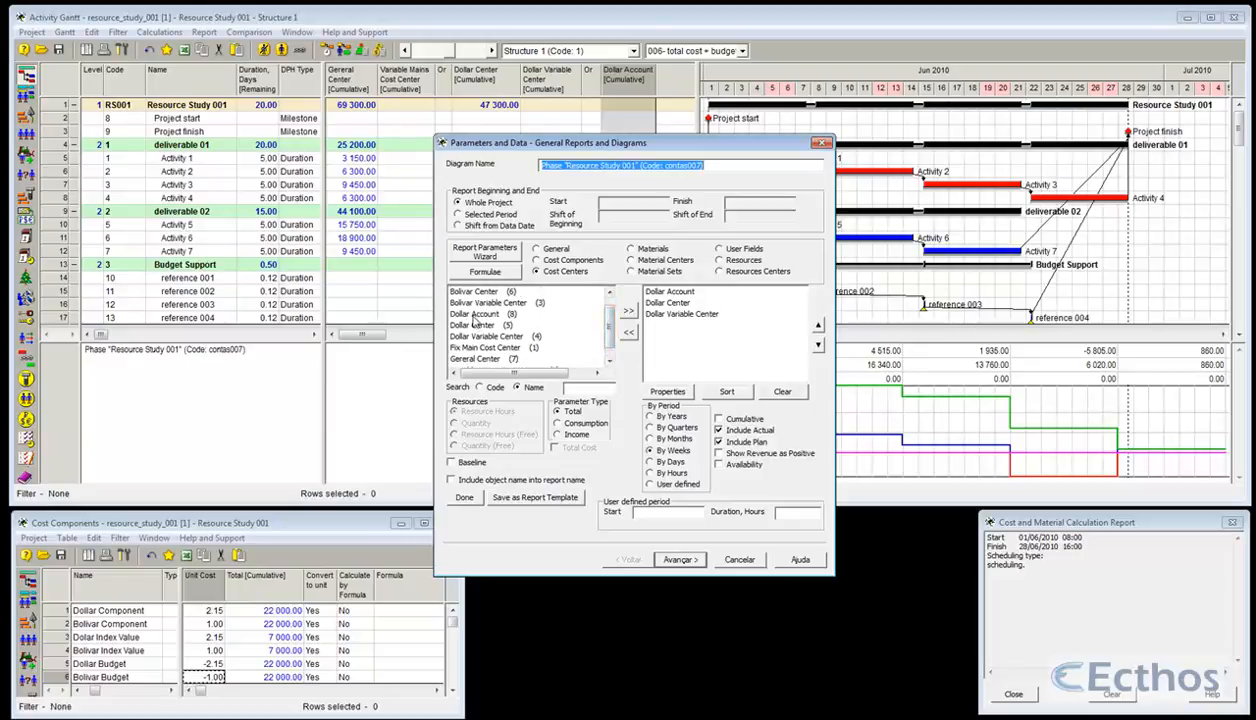
pyautogui.click(732, 558)
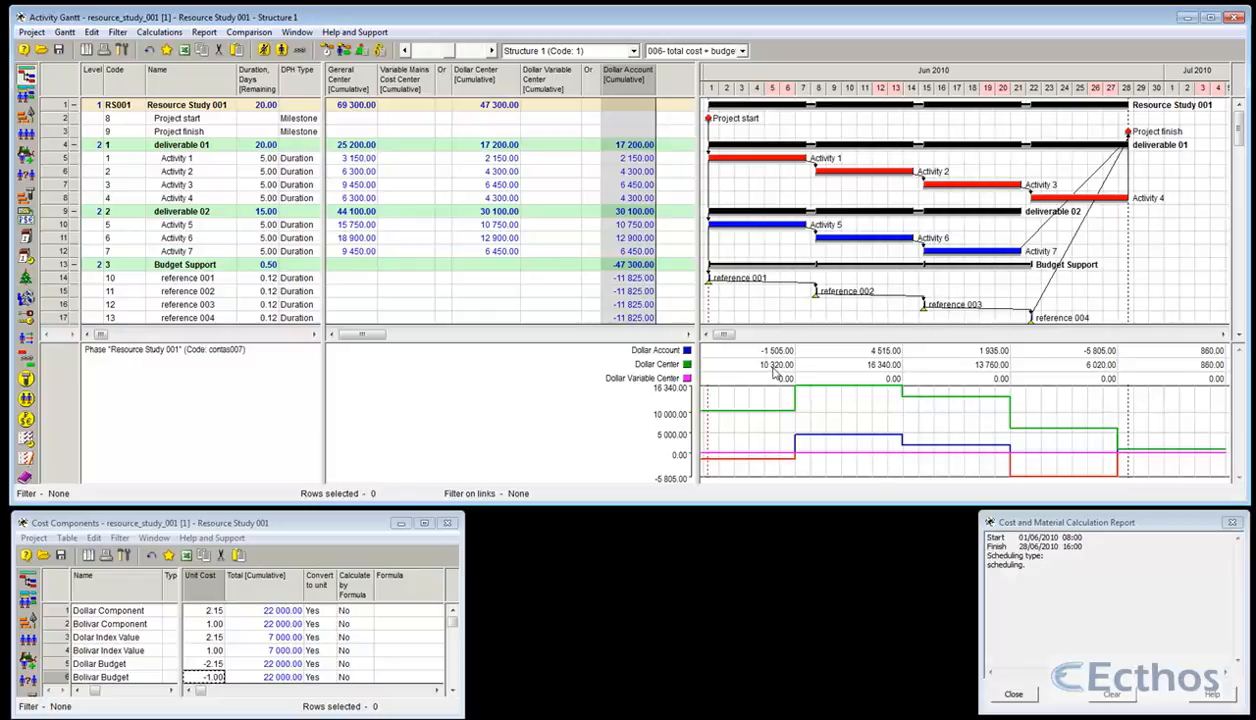
pyautogui.rightClick(815, 401)
pyautogui.click(865, 429)
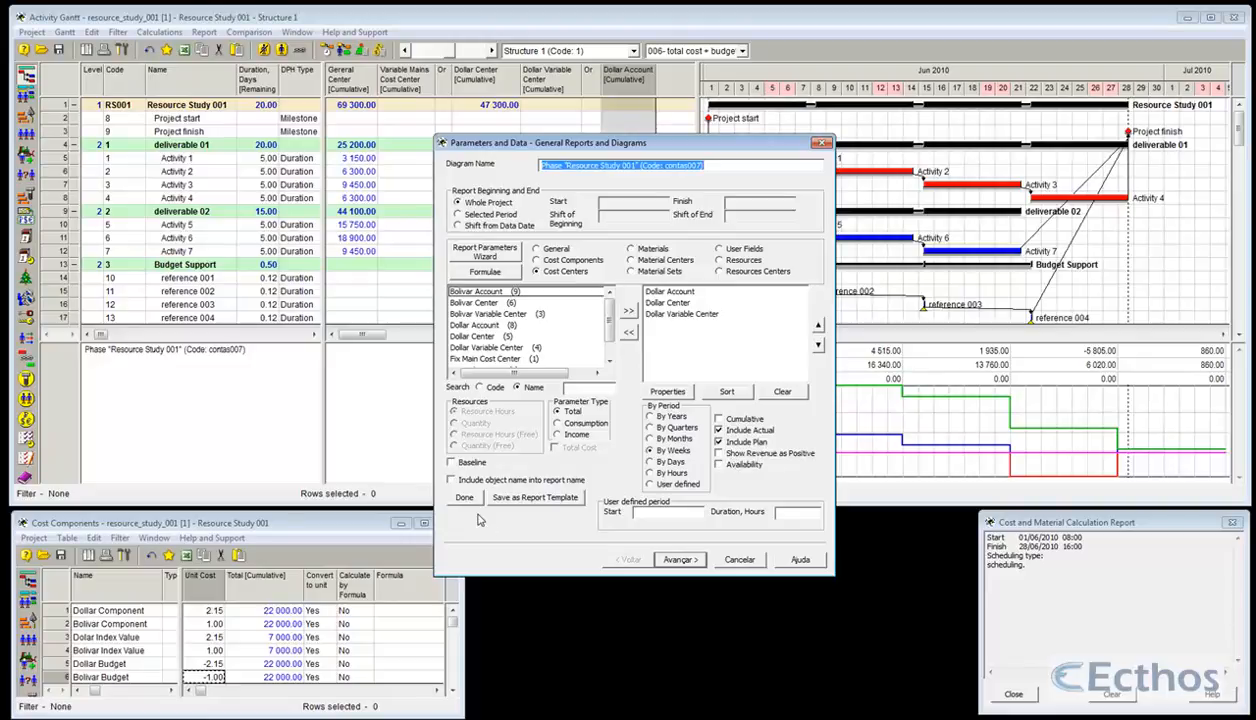
pyautogui.click(740, 559)
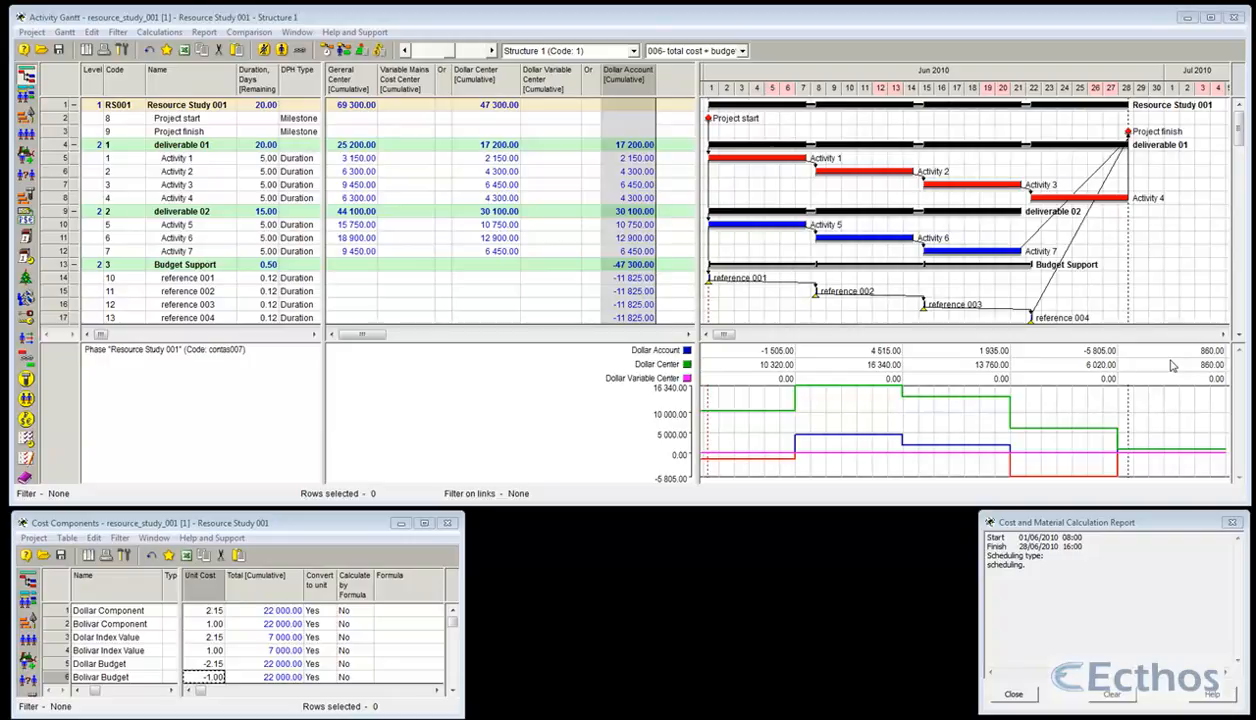
# Show the "009- total cost + budgets (Bolivar))" view, widen the Gantt area and fit the project timescale into it.
pyautogui.click(742, 51)
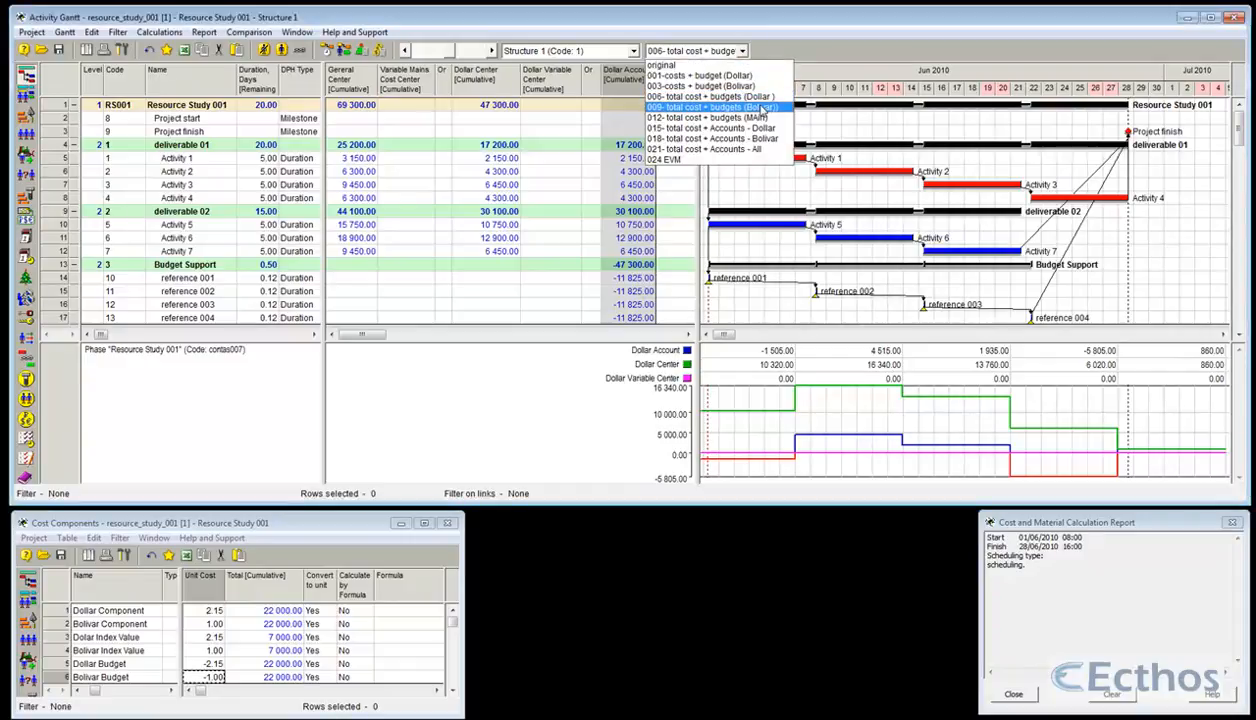
pyautogui.click(764, 107)
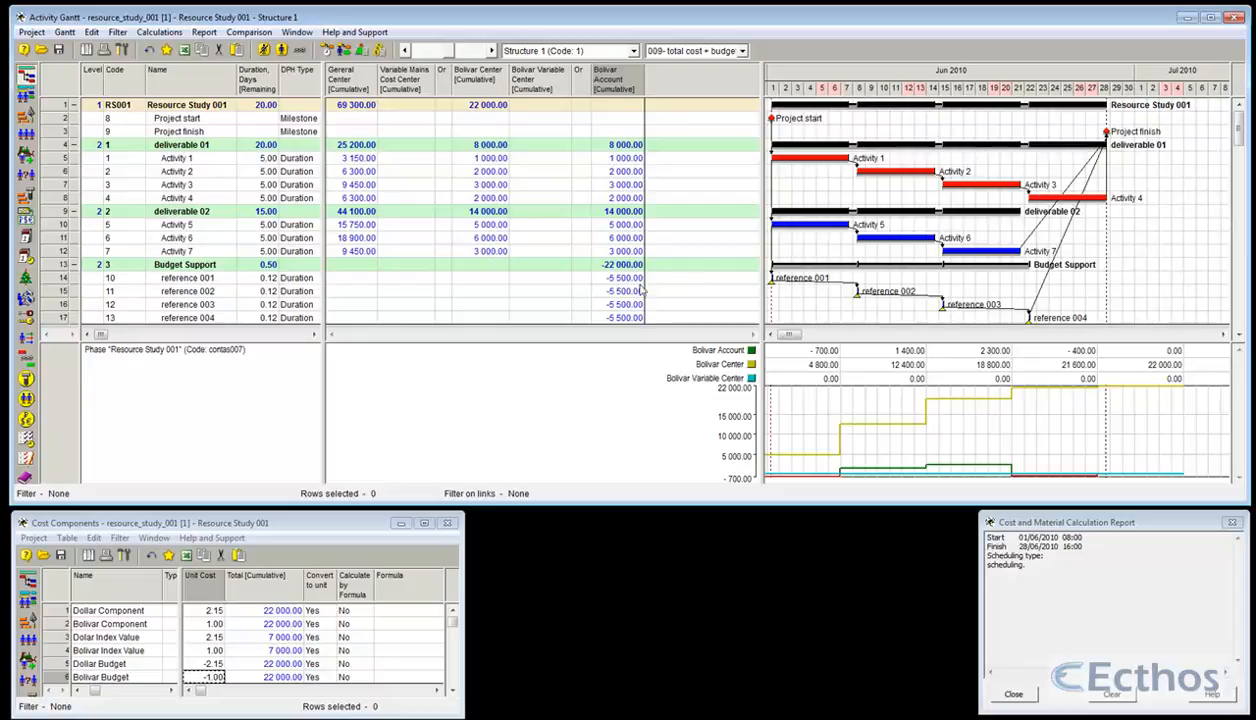
pyautogui.moveTo(748, 213); pyautogui.dragTo(636, 216)
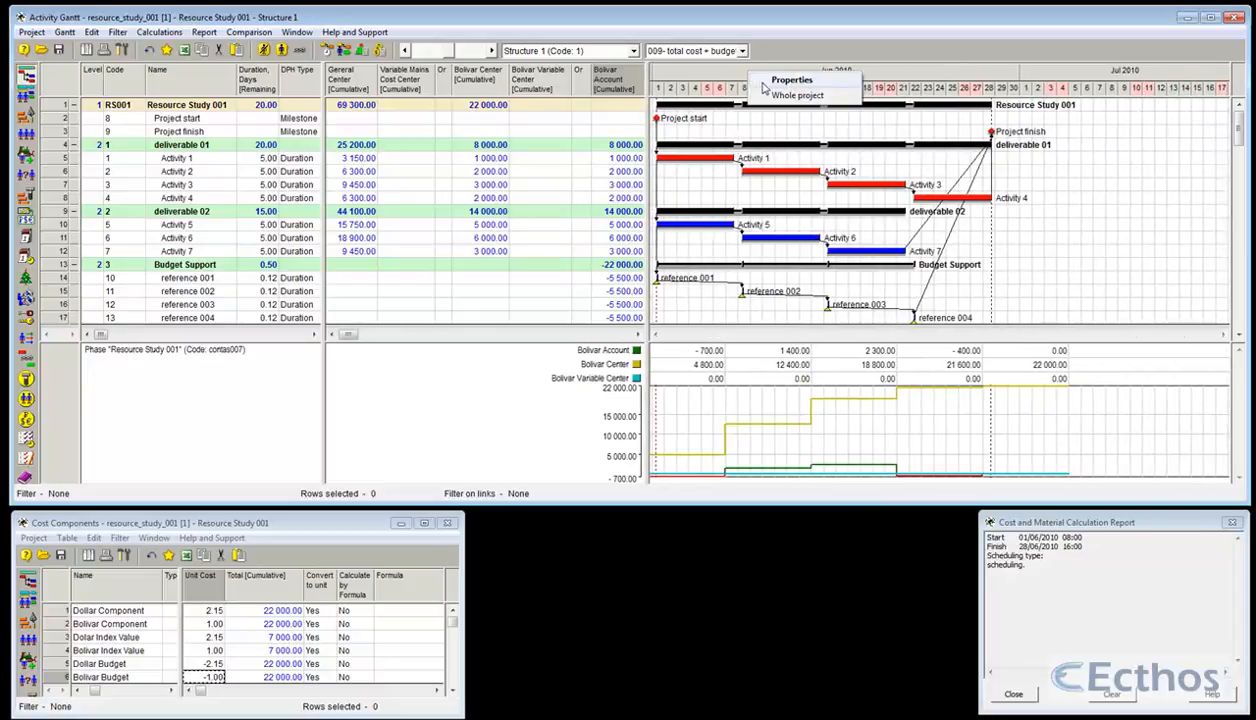
pyautogui.click(770, 96)
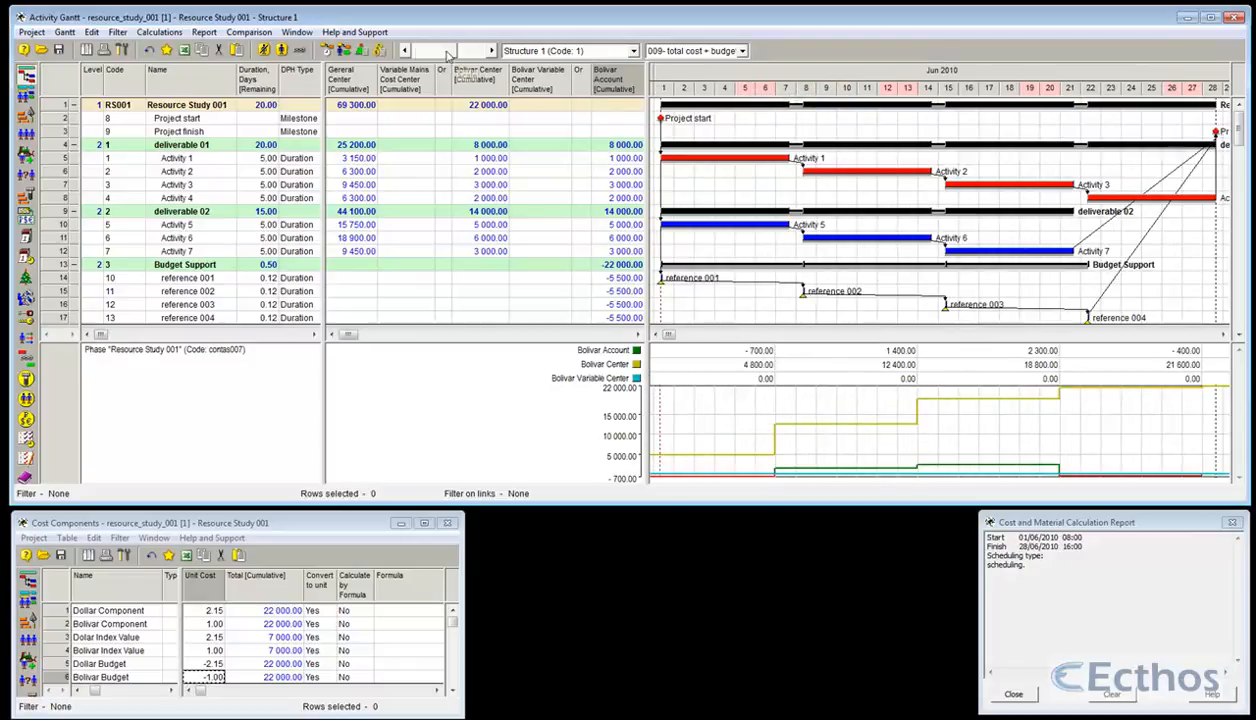
pyautogui.click(407, 51)
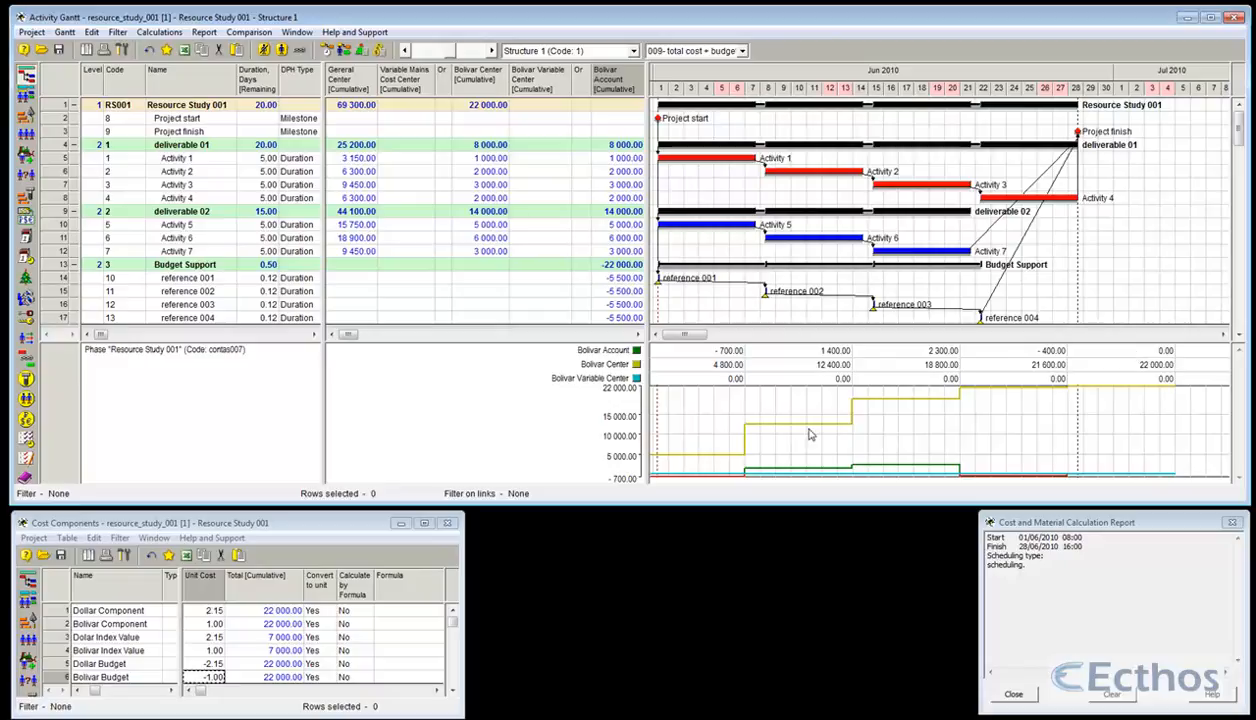
# Return to the "006- total cost + budgets (Dollar)" view and open the Dollar Account's properties from the Cost Centers table.
pyautogui.click(680, 50)
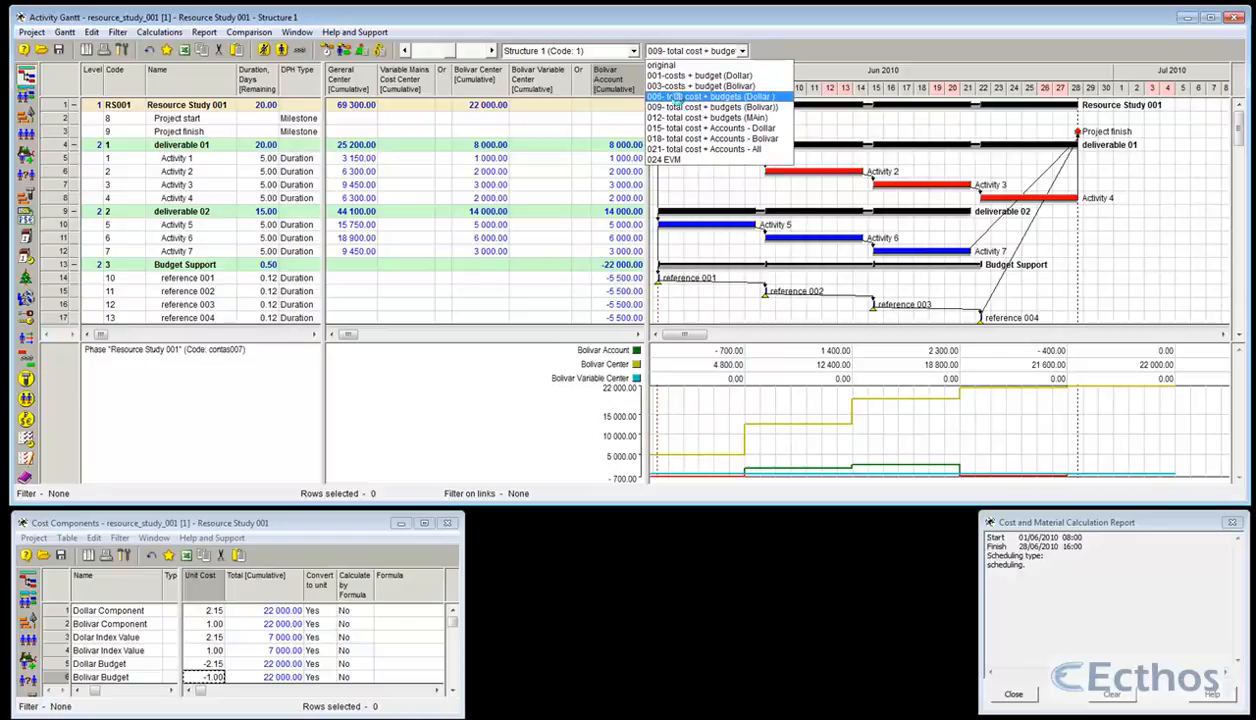
pyautogui.click(678, 97)
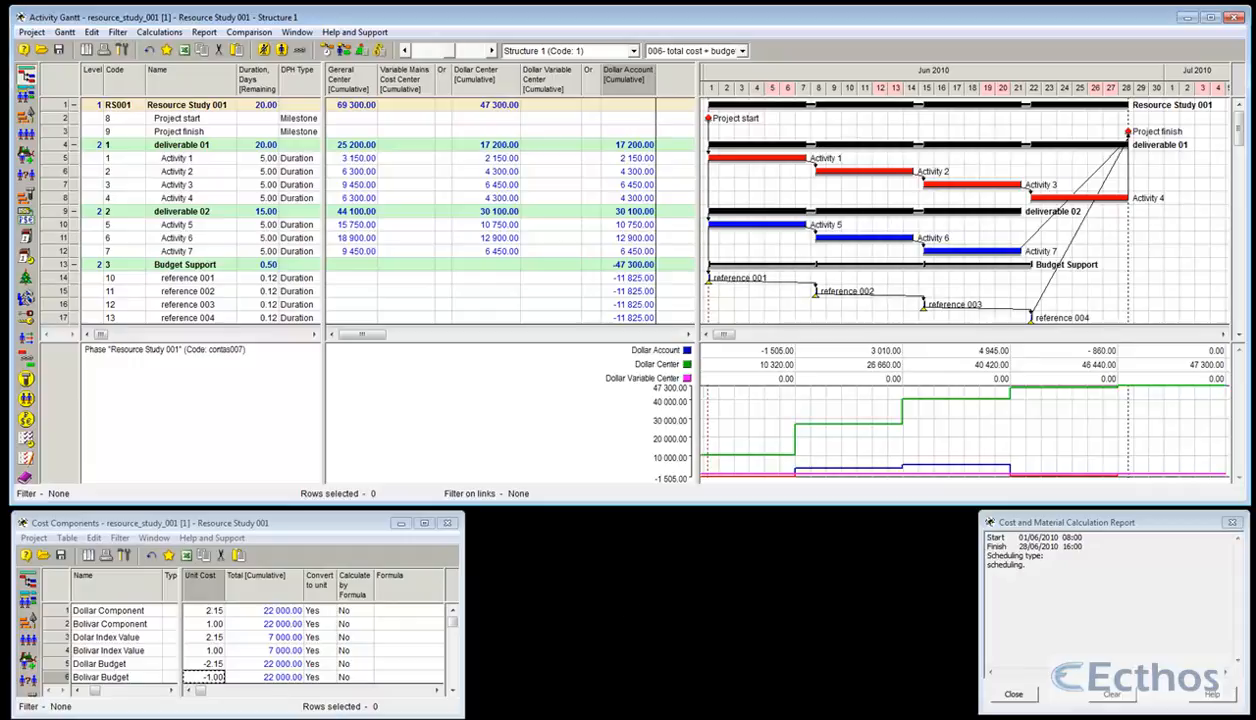
pyautogui.click(26, 419)
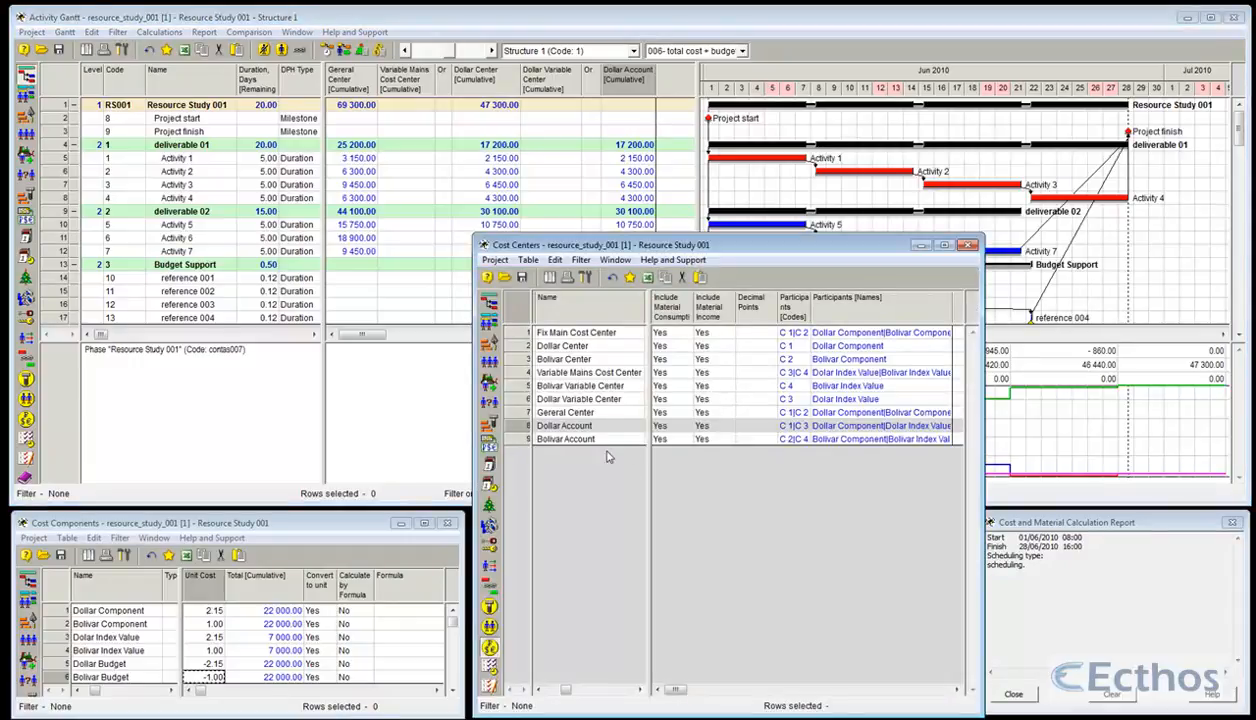
pyautogui.rightClick(552, 425)
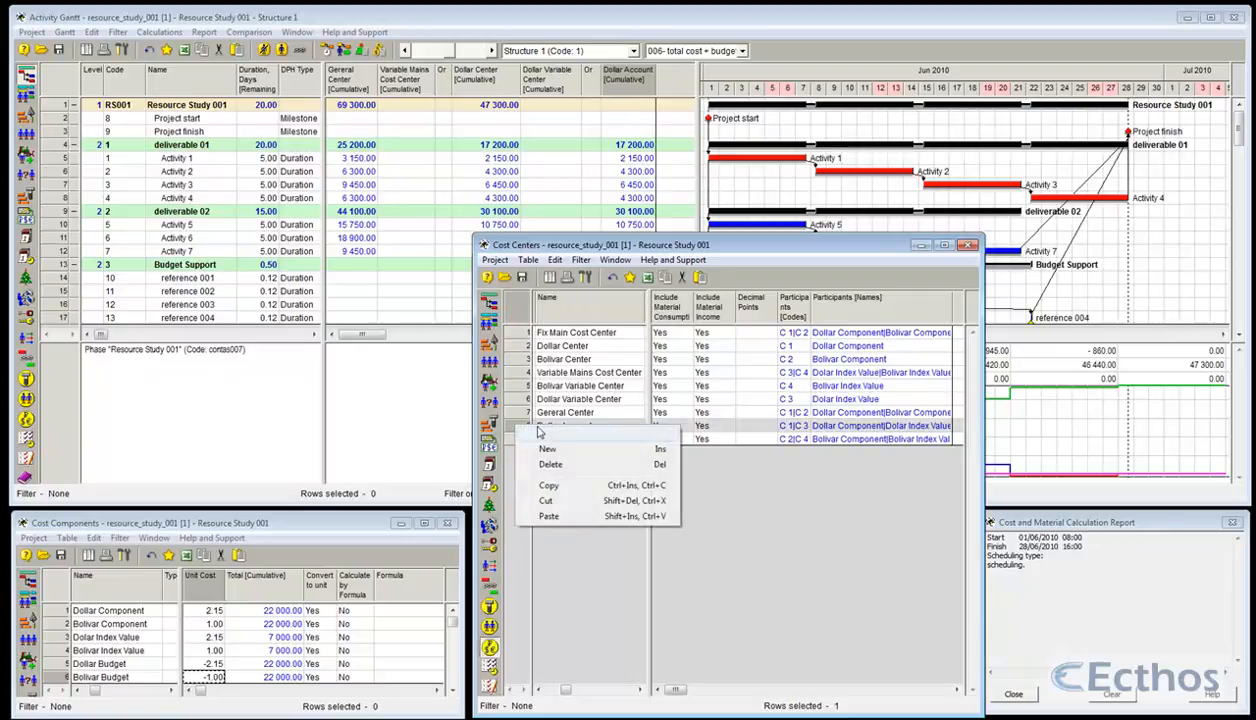
pyautogui.click(546, 436)
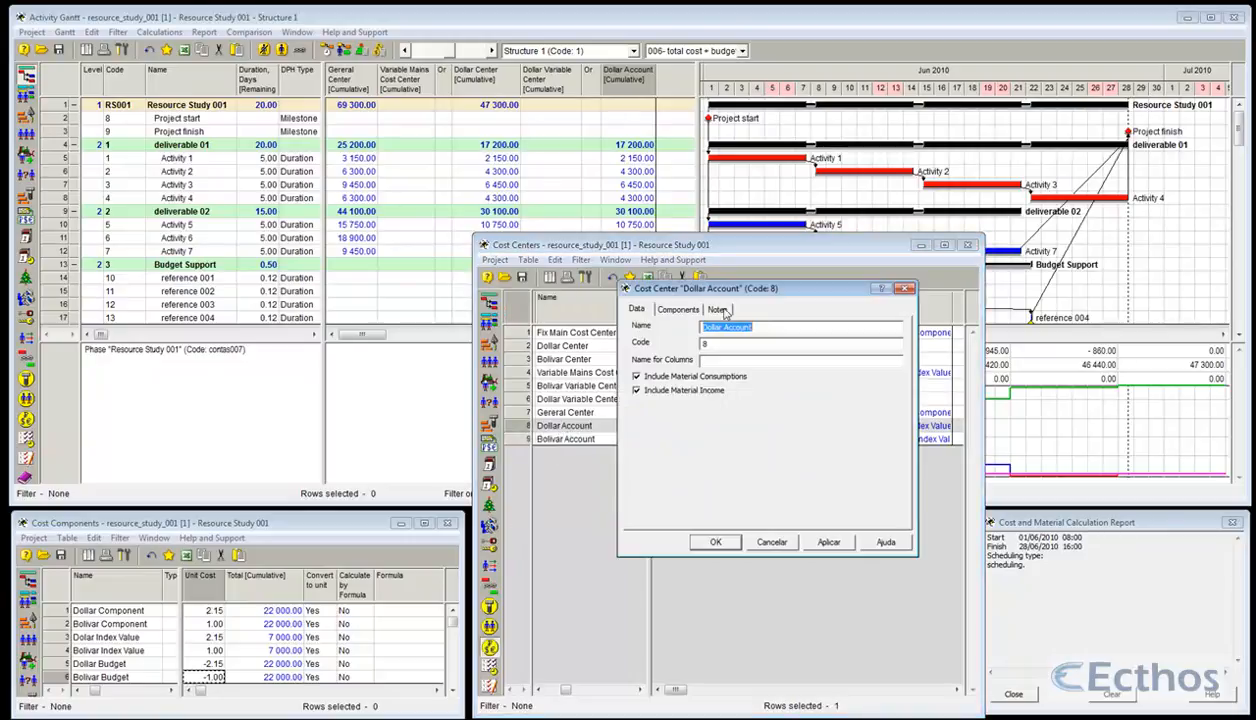
# Compare the cost components of the Dollar Account and Bolivar Account cost centers, and close the properties dialog.
pyautogui.click(677, 310)
pyautogui.moveTo(707, 290); pyautogui.dragTo(916, 230)
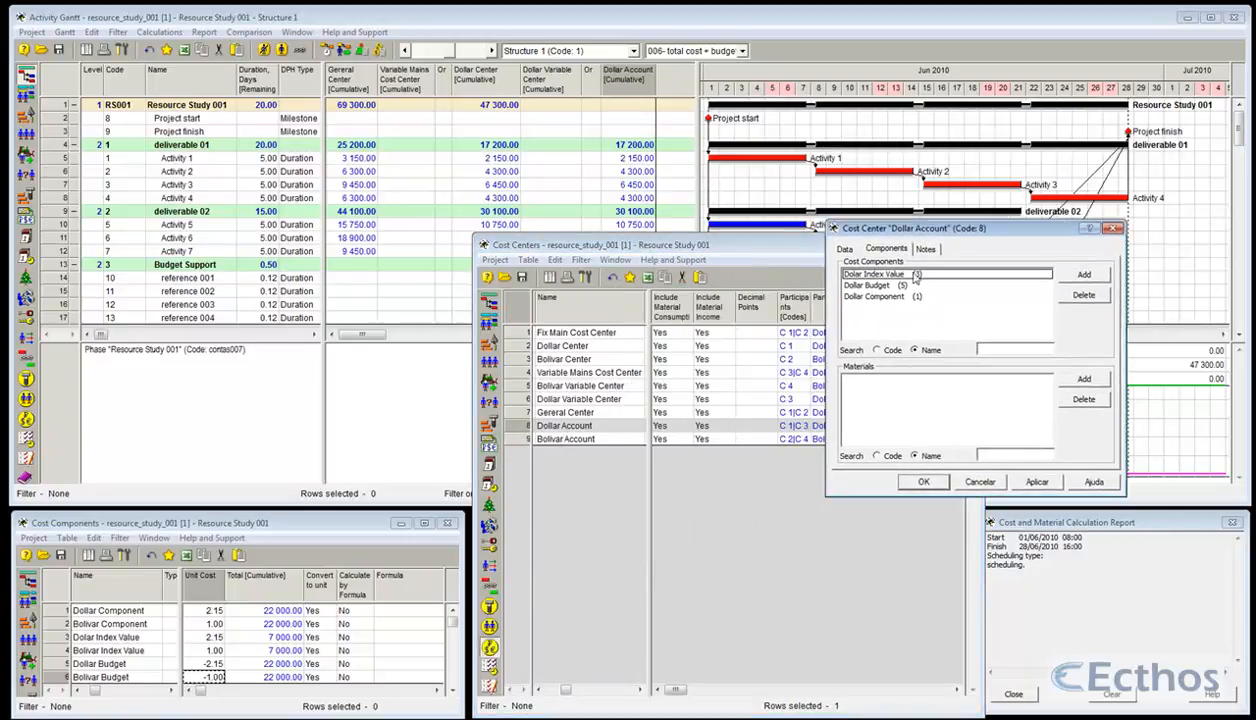
pyautogui.click(508, 438)
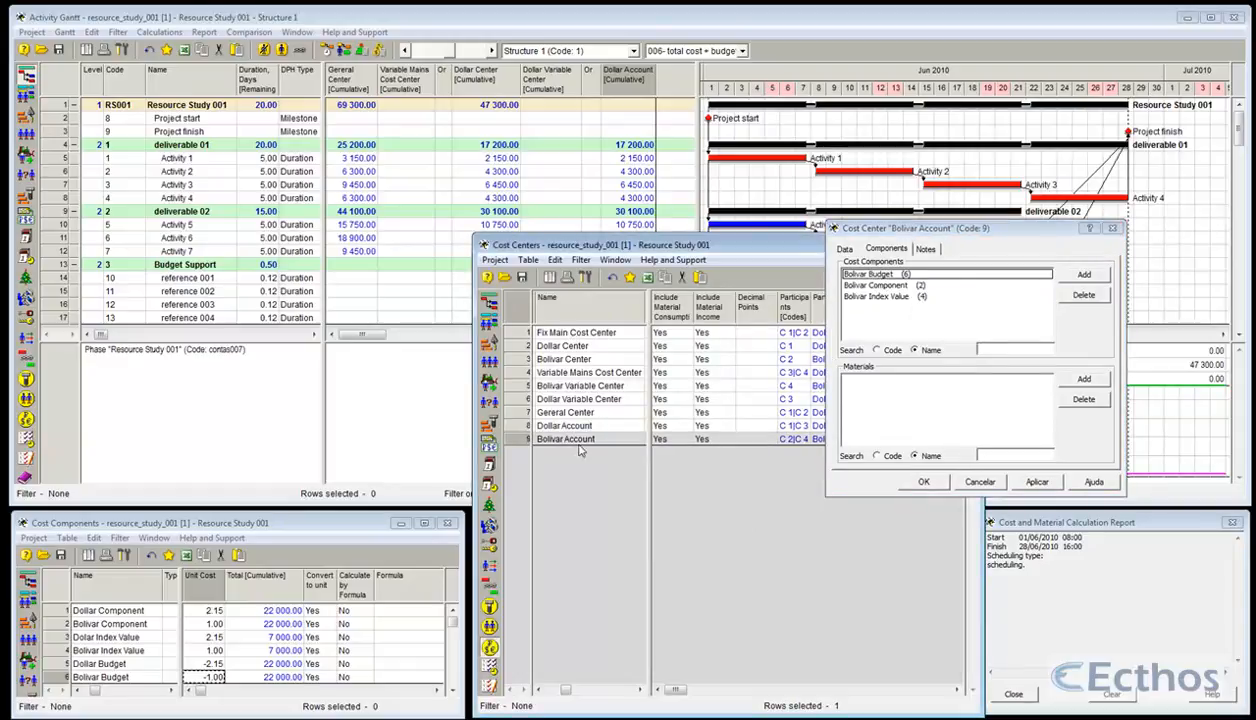
pyautogui.click(1112, 234)
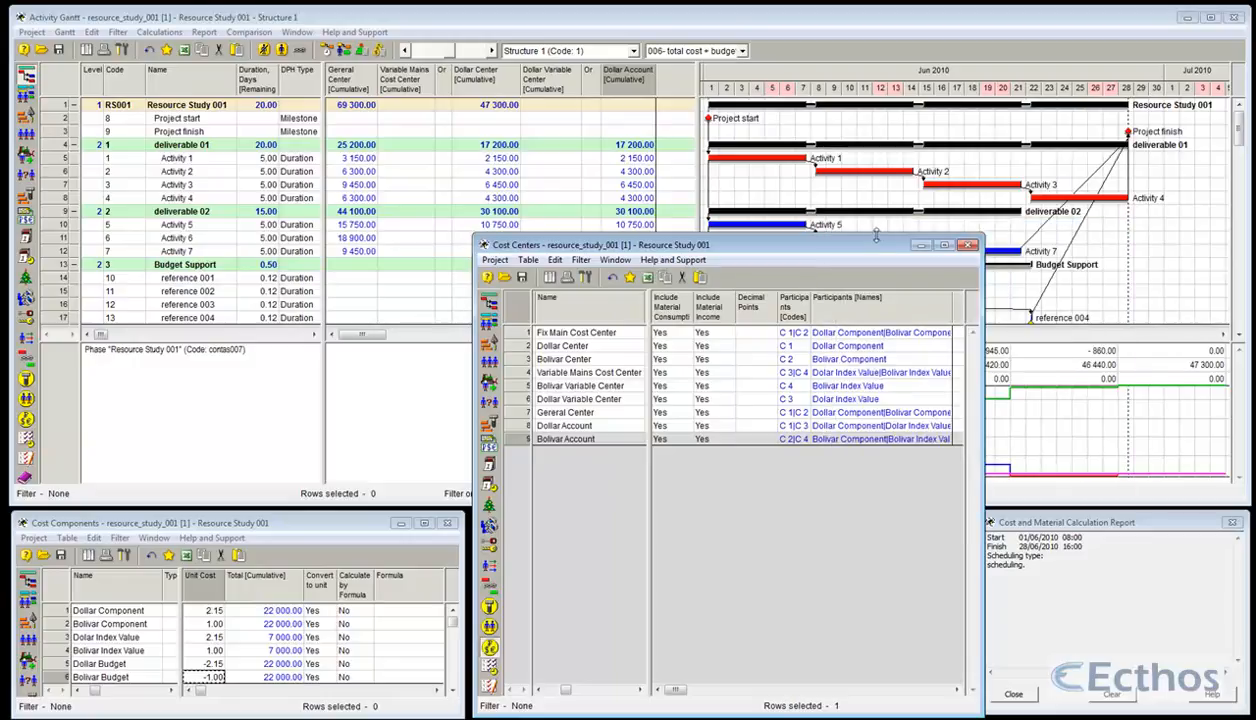
# Shrink the Cost Centers window back below the Gantt and show the "012- total cost + budgets (MAin)" view.
pyautogui.moveTo(964, 240); pyautogui.dragTo(969, 520)
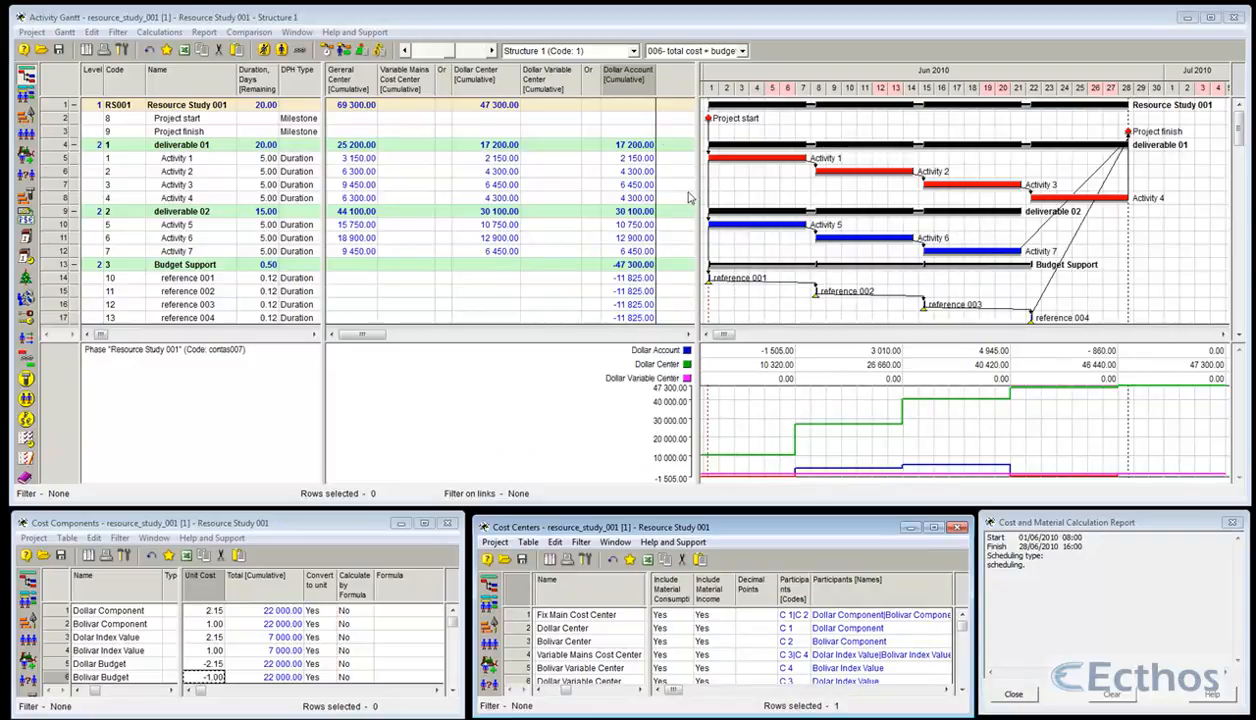
pyautogui.click(742, 51)
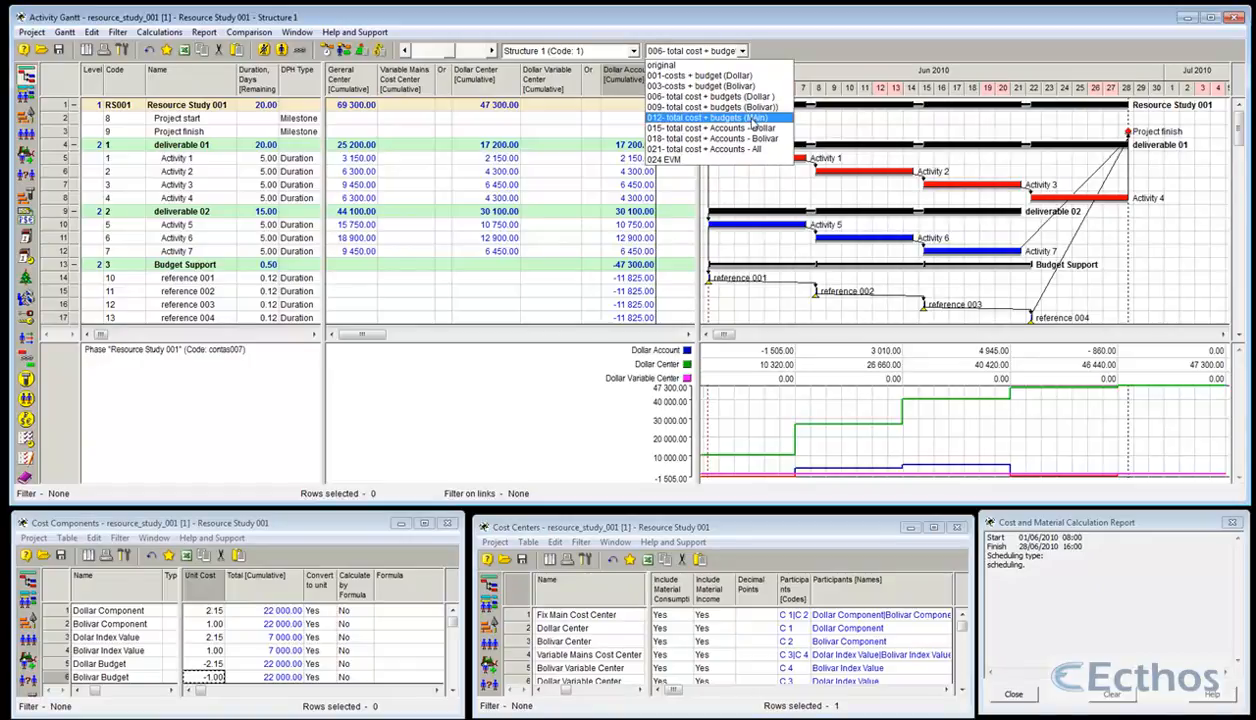
pyautogui.click(752, 118)
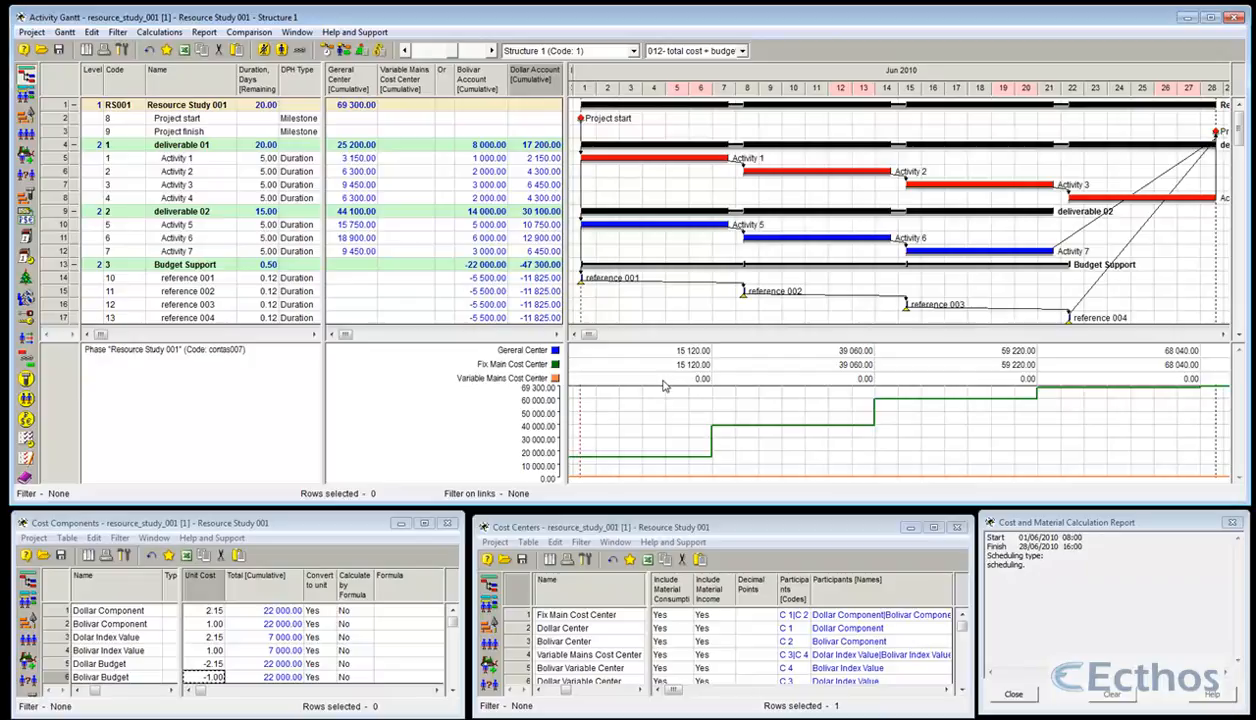
# Set the remaining durations of Activity 1 and Activity 2 to 10 days.
pyautogui.click(256, 161)
pyautogui.write('10')
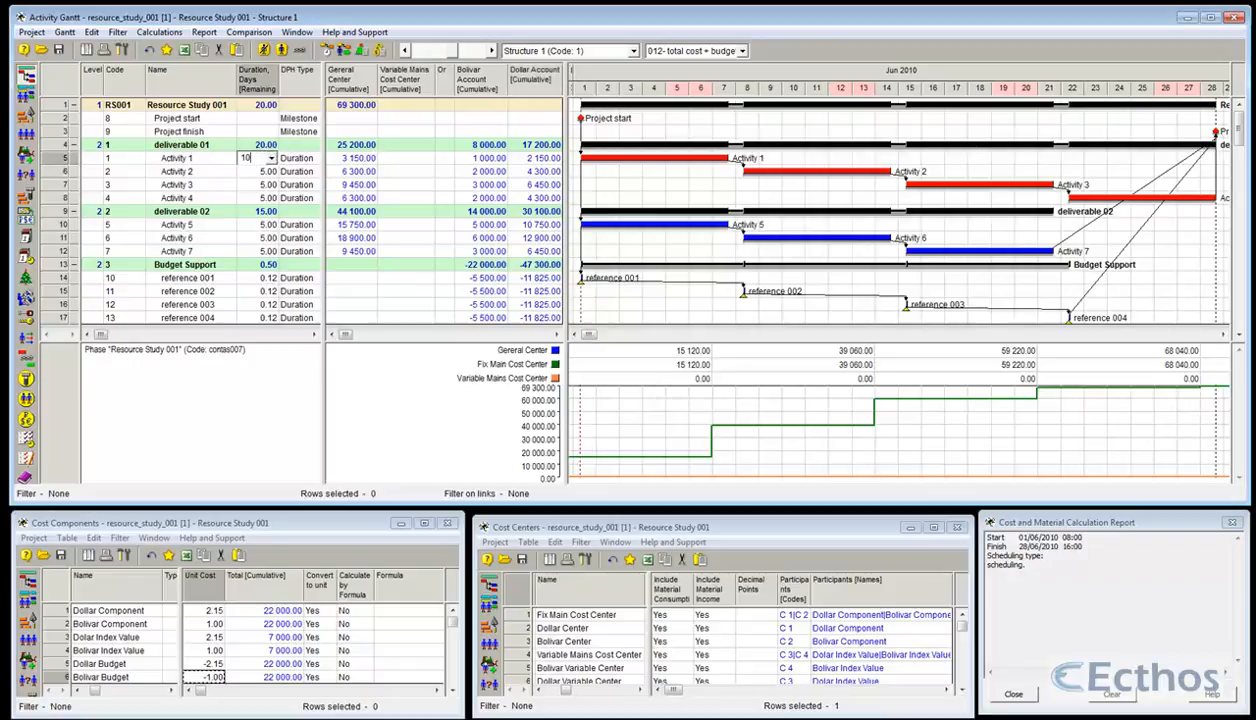
pyautogui.press('Return')
pyautogui.write('10')
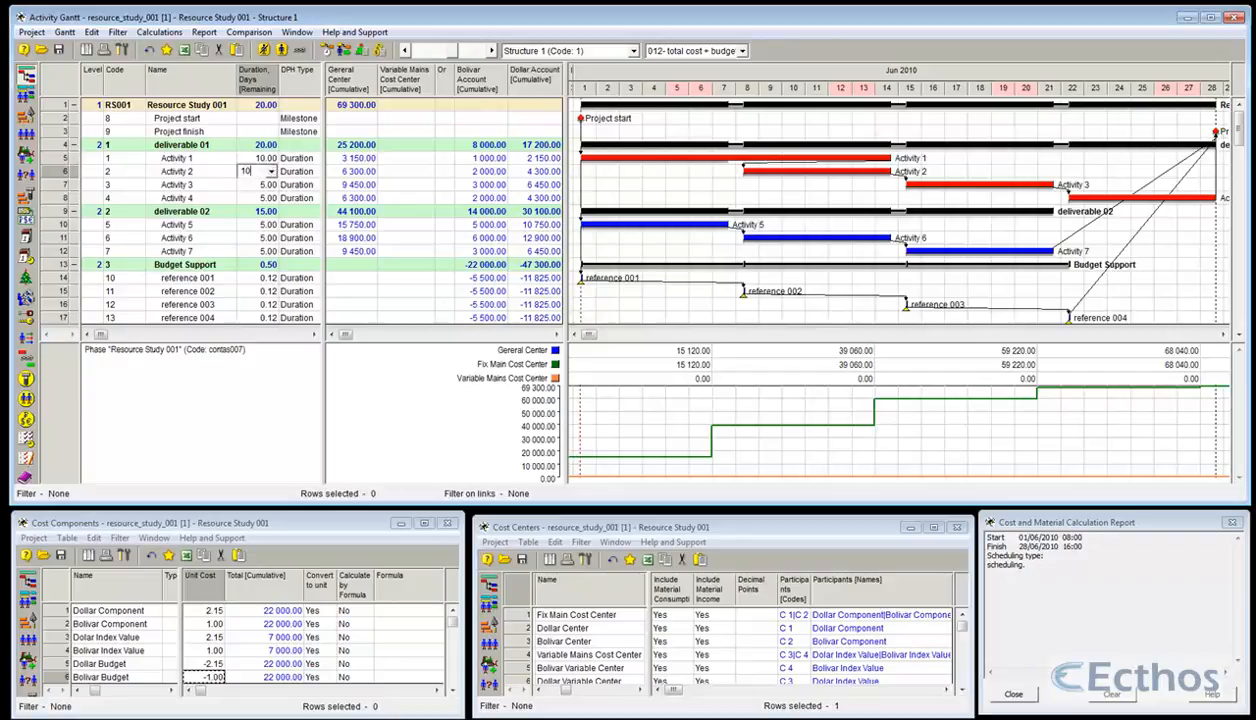
pyautogui.press('Return')
pyautogui.write('10')
# Recalculate the project schedule and its costs and materials with the extended activity durations.
pyautogui.click(327, 51)
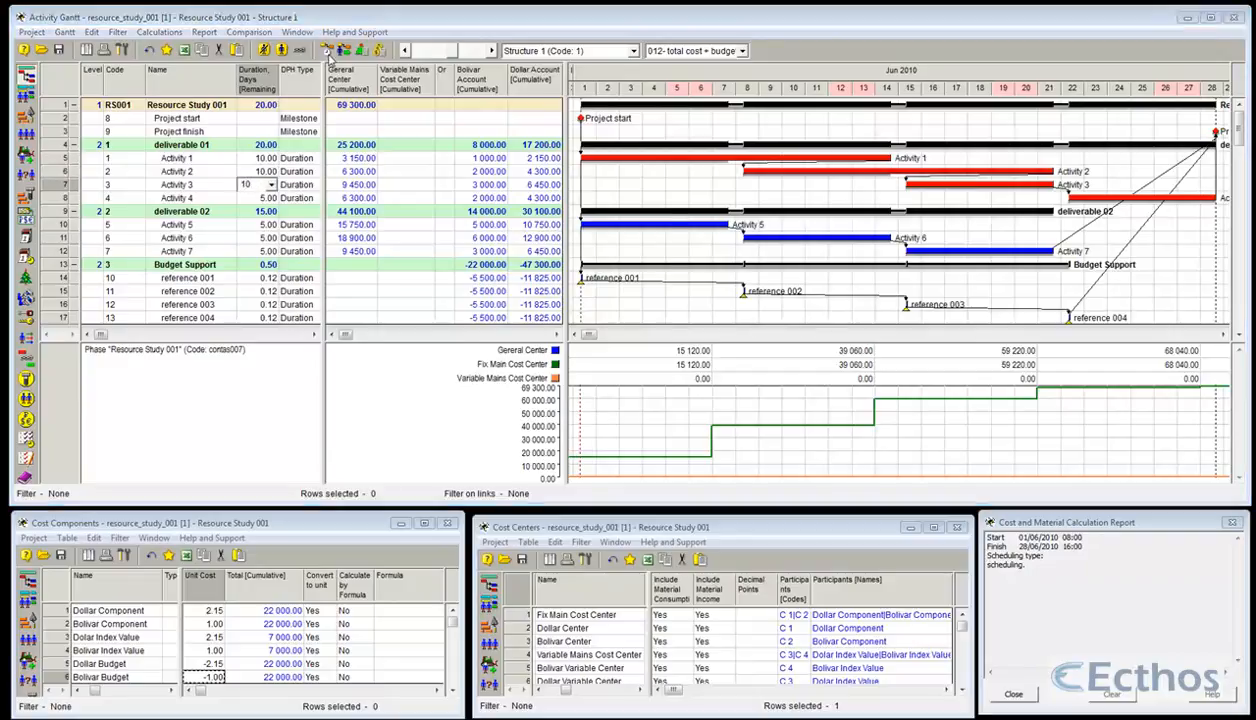
pyautogui.click(380, 51)
pyautogui.press('Return')
pyautogui.rightClick(788, 72)
pyautogui.click(814, 97)
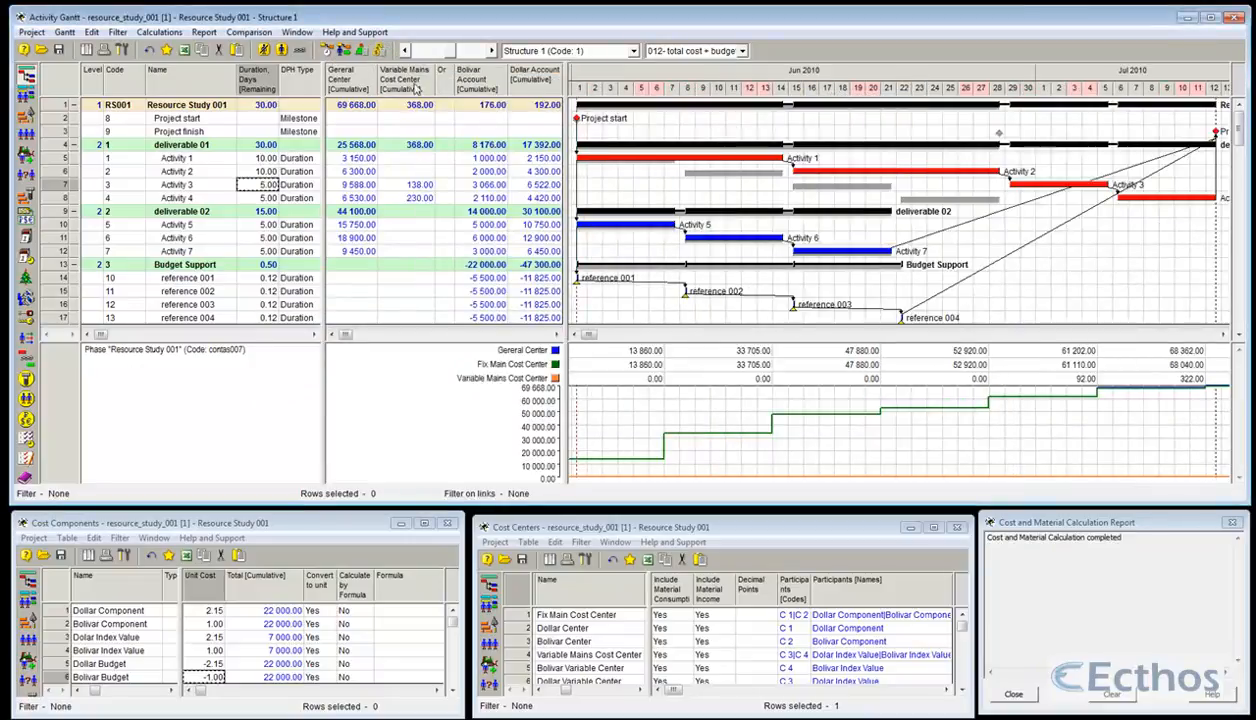
# Compare the Variable Mains Cost Center costs of Activity 3 and Activity 4.
pyautogui.click(414, 185)
pyautogui.click(417, 201)
pyautogui.click(416, 187)
pyautogui.click(417, 201)
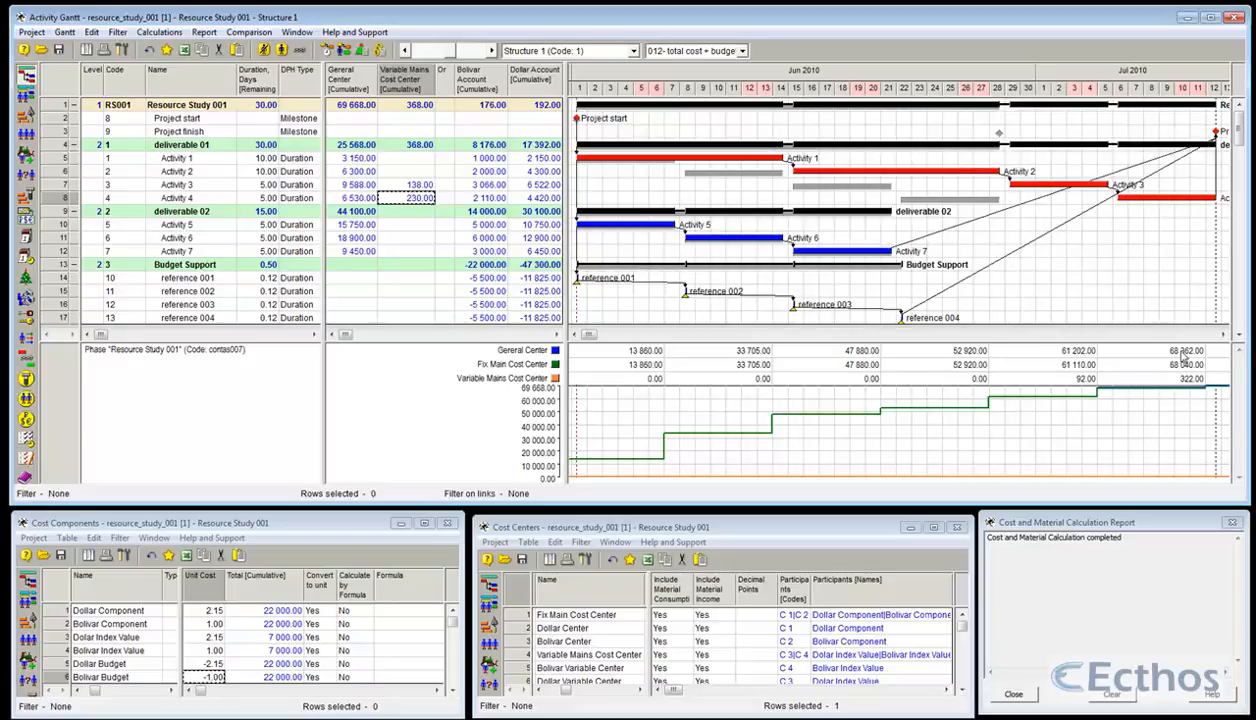
pyautogui.rightClick(1008, 414)
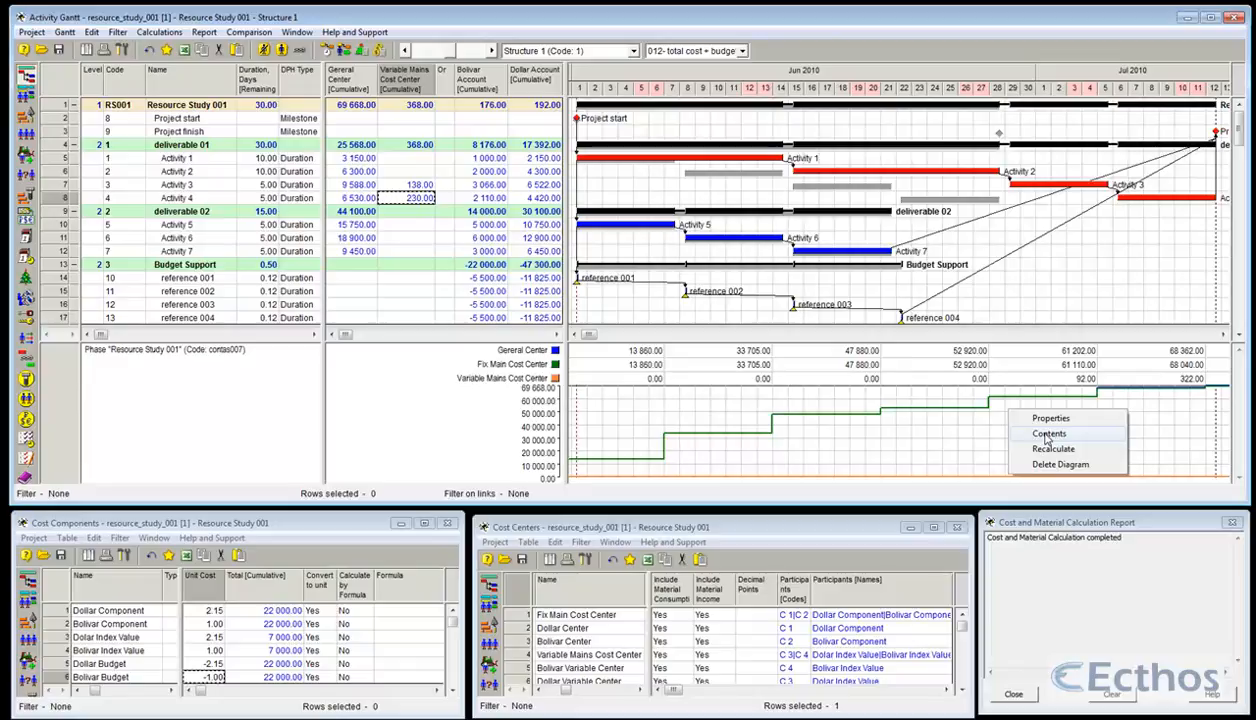
# Show the "015- total cost + Accounts - Dollar" view with the whole project timescale fitted into the Gantt area.
pyautogui.click(742, 50)
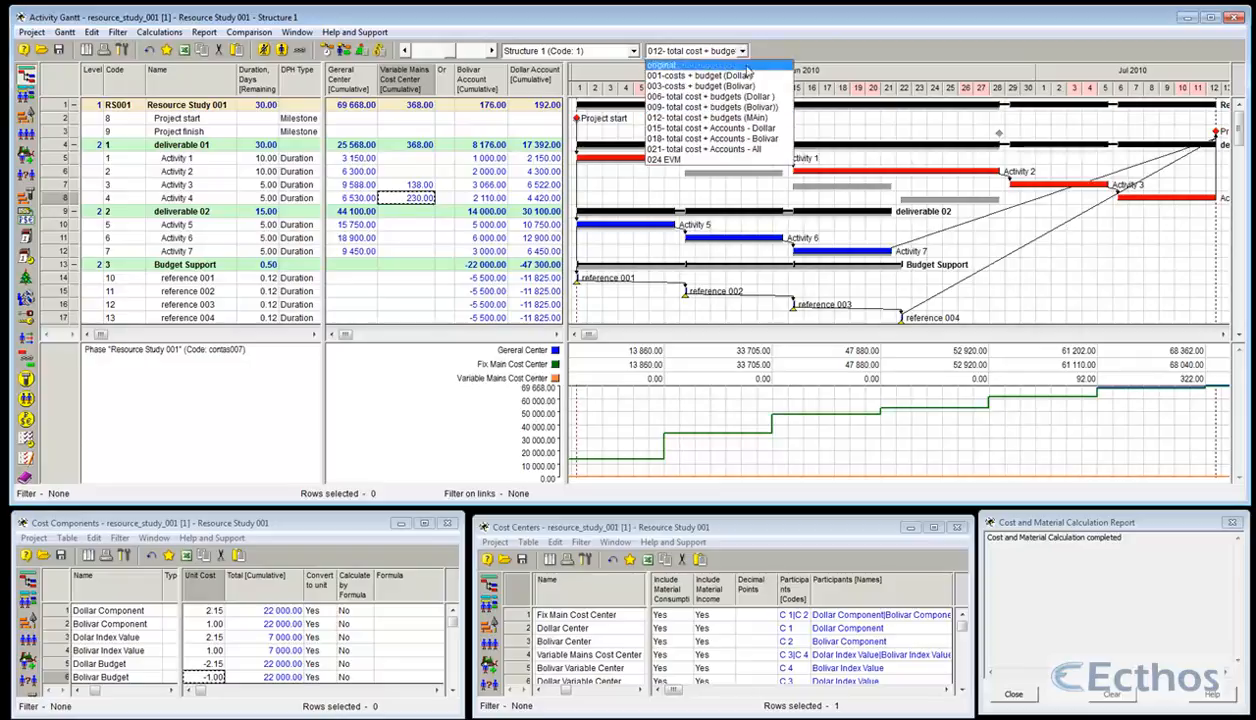
pyautogui.click(756, 132)
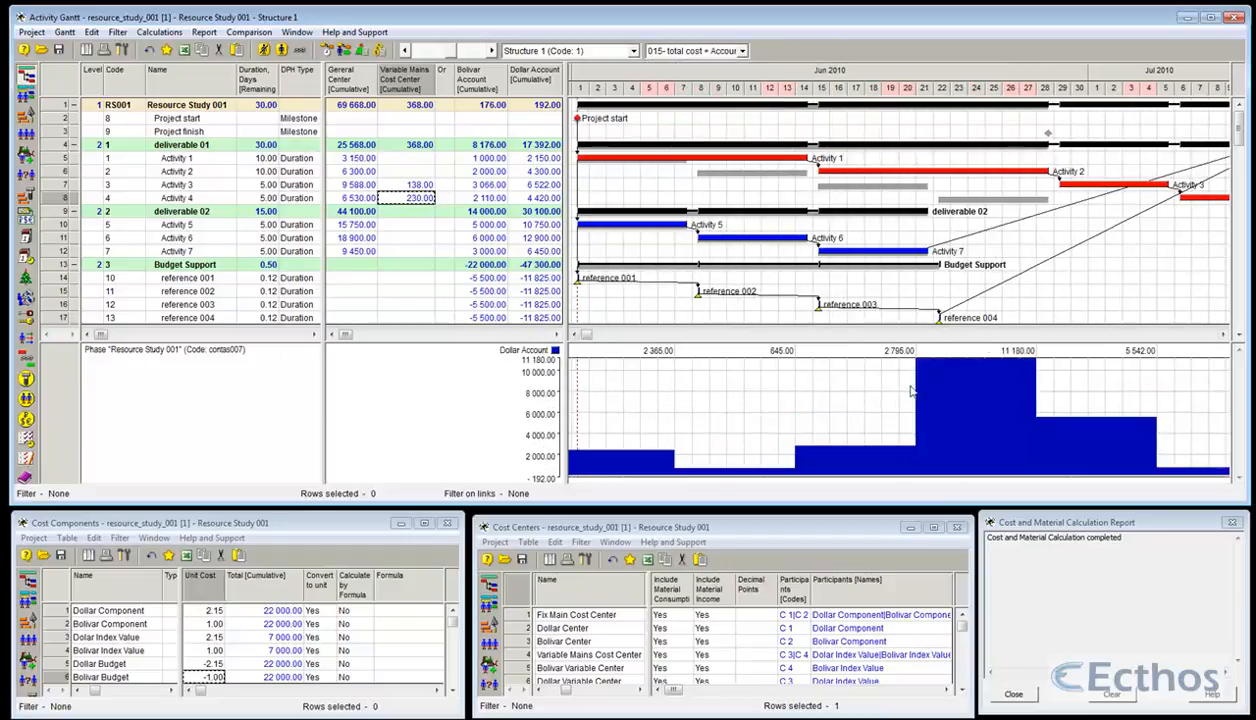
pyautogui.click(407, 51)
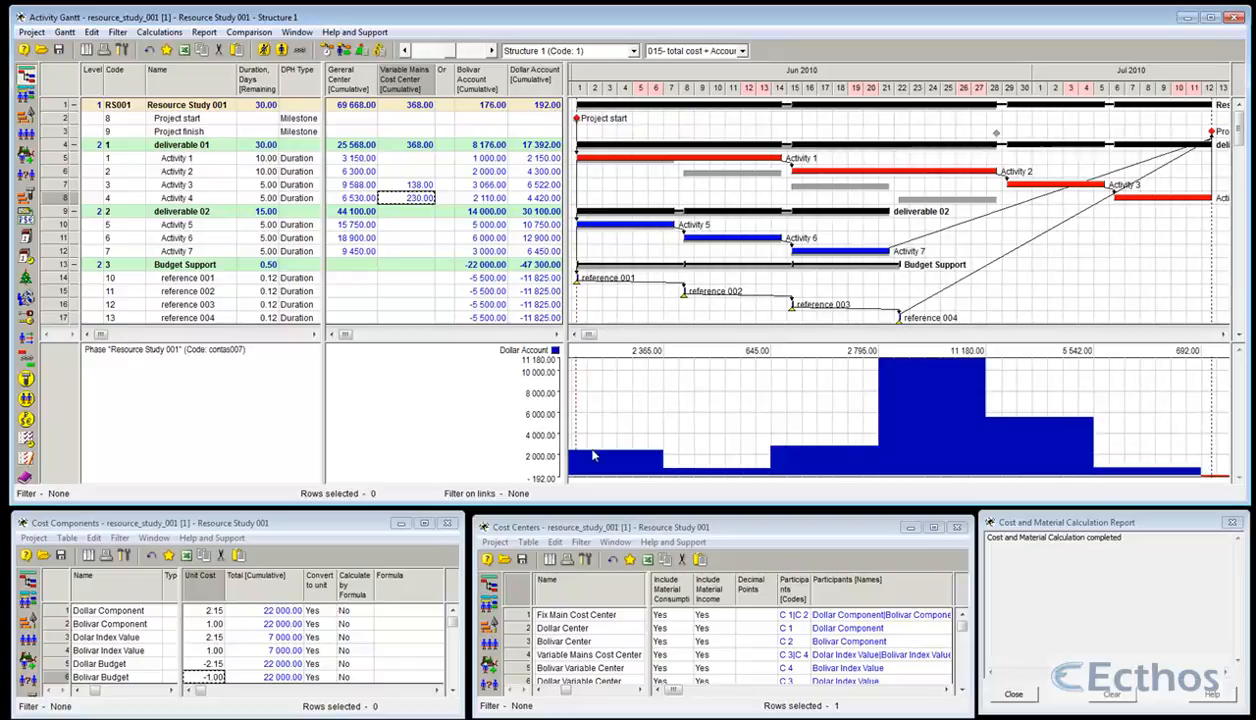
# Review the Dollar Account diagram's parameters, including its revenue display option, and cancel the dialog without changes.
pyautogui.rightClick(628, 410)
pyautogui.click(650, 430)
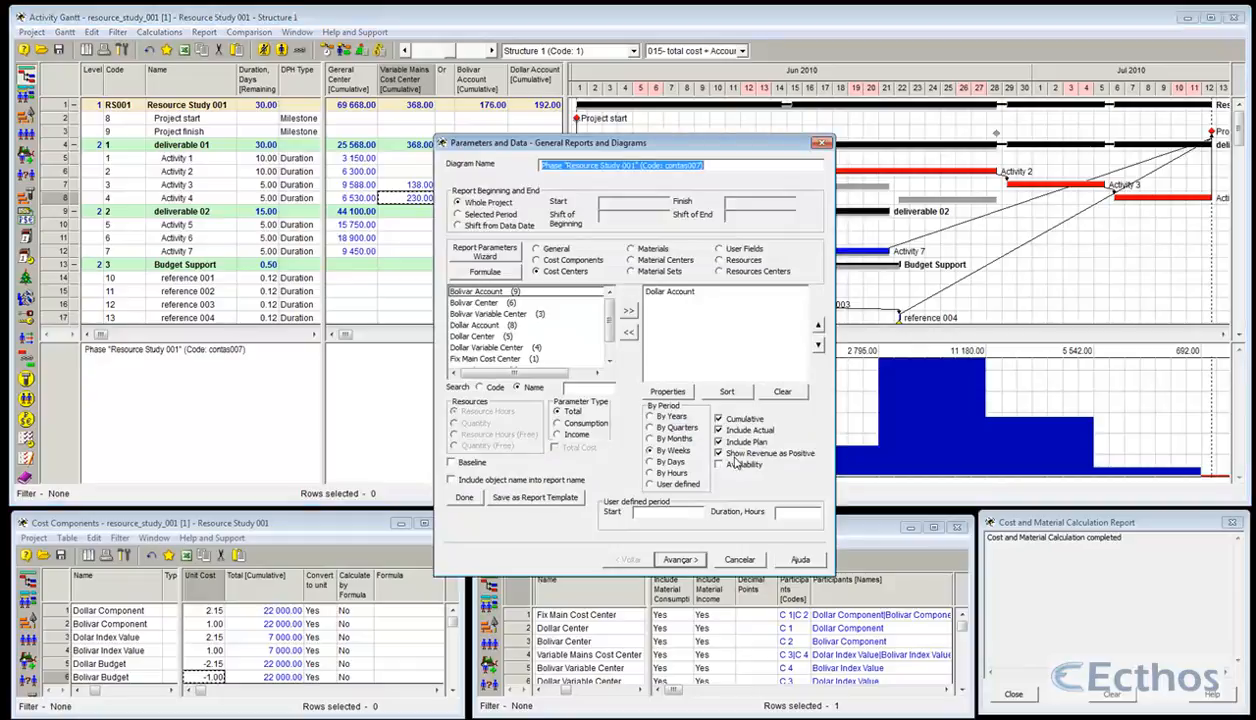
pyautogui.click(740, 560)
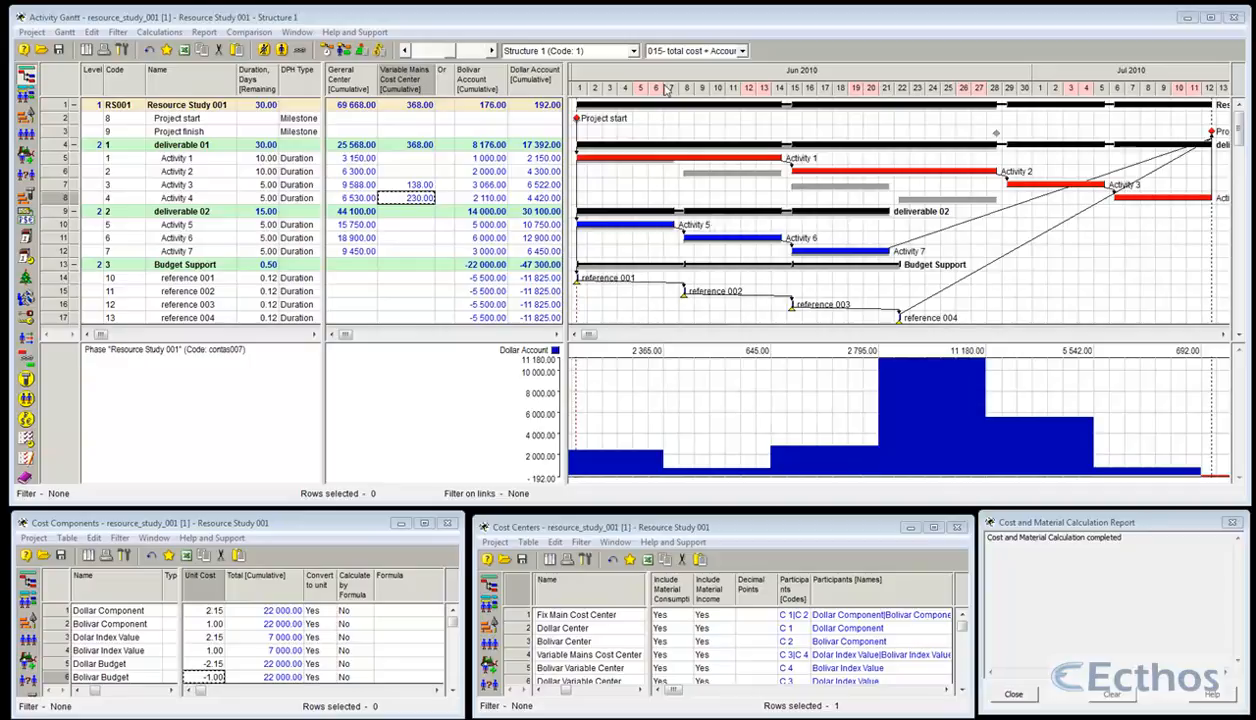
# Set the remaining durations of Activity 1 and Activity 2 to 5 days.
pyautogui.click(252, 163)
pyautogui.write('5')
pyautogui.press('Return')
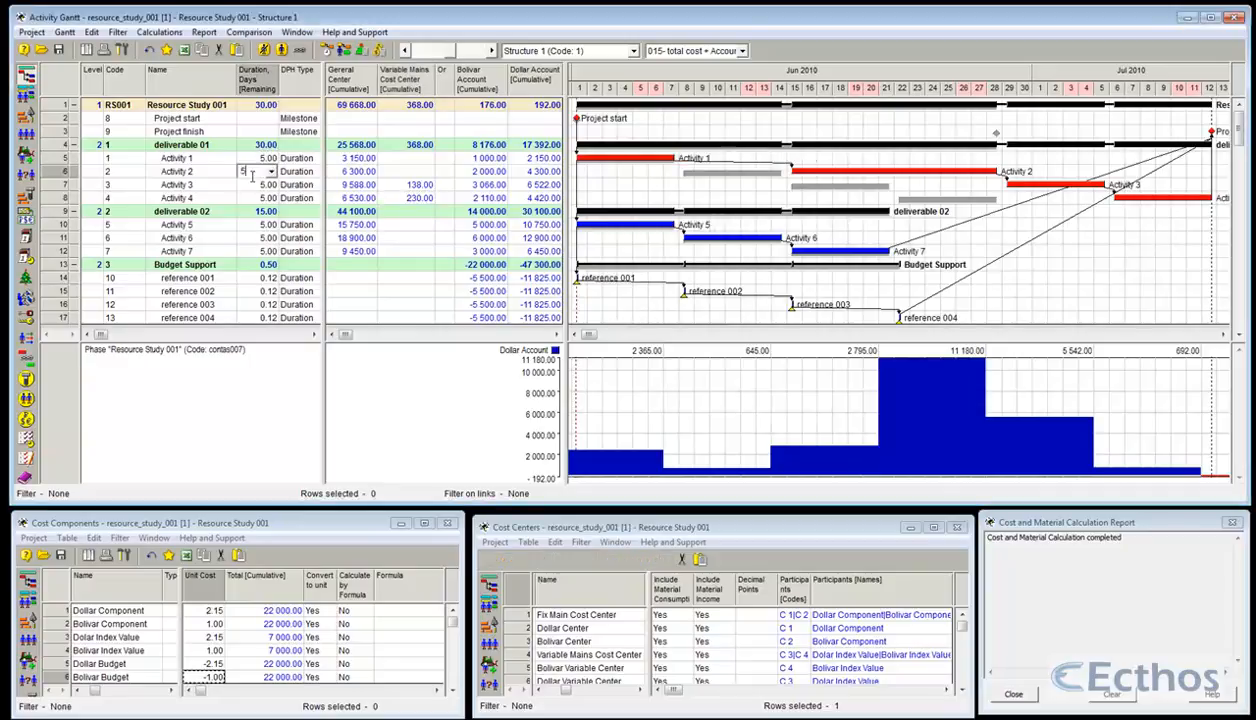
pyautogui.write('5')
pyautogui.press('Return')
# Reschedule the project and recalculate its costs and materials with the restored activity durations.
pyautogui.click(325, 50)
pyautogui.press('Return')
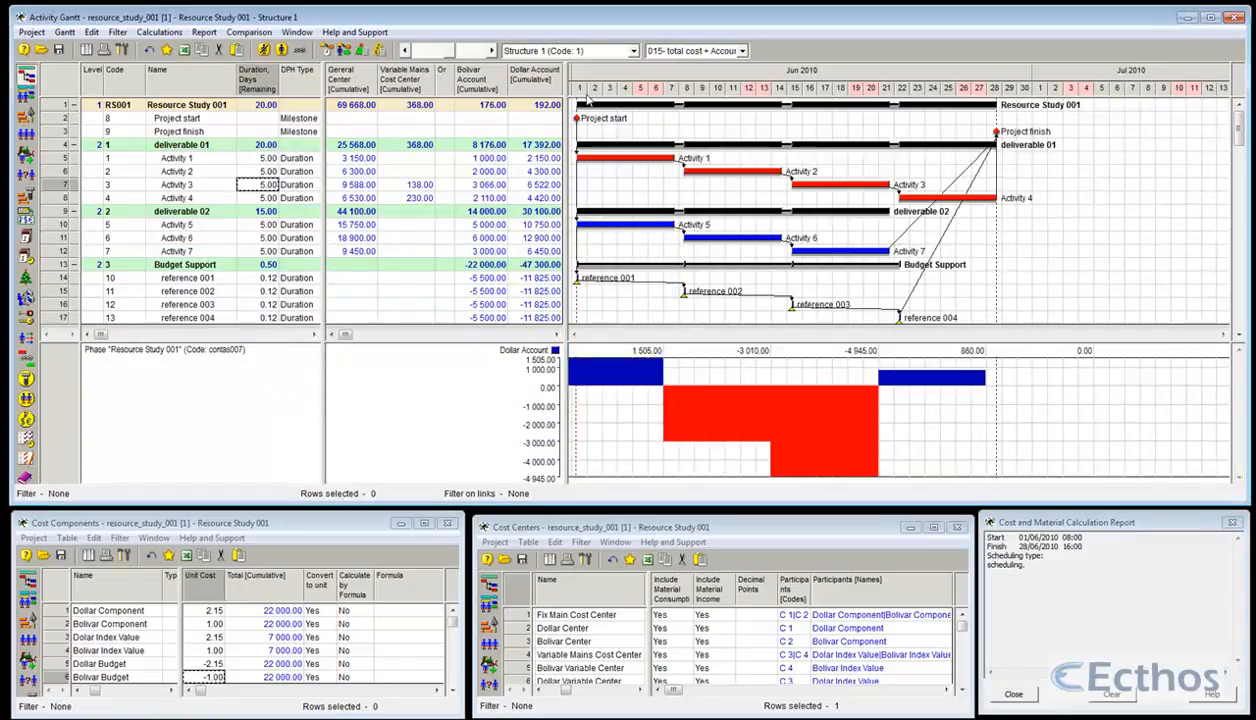
pyautogui.click(380, 50)
pyautogui.press('Return')
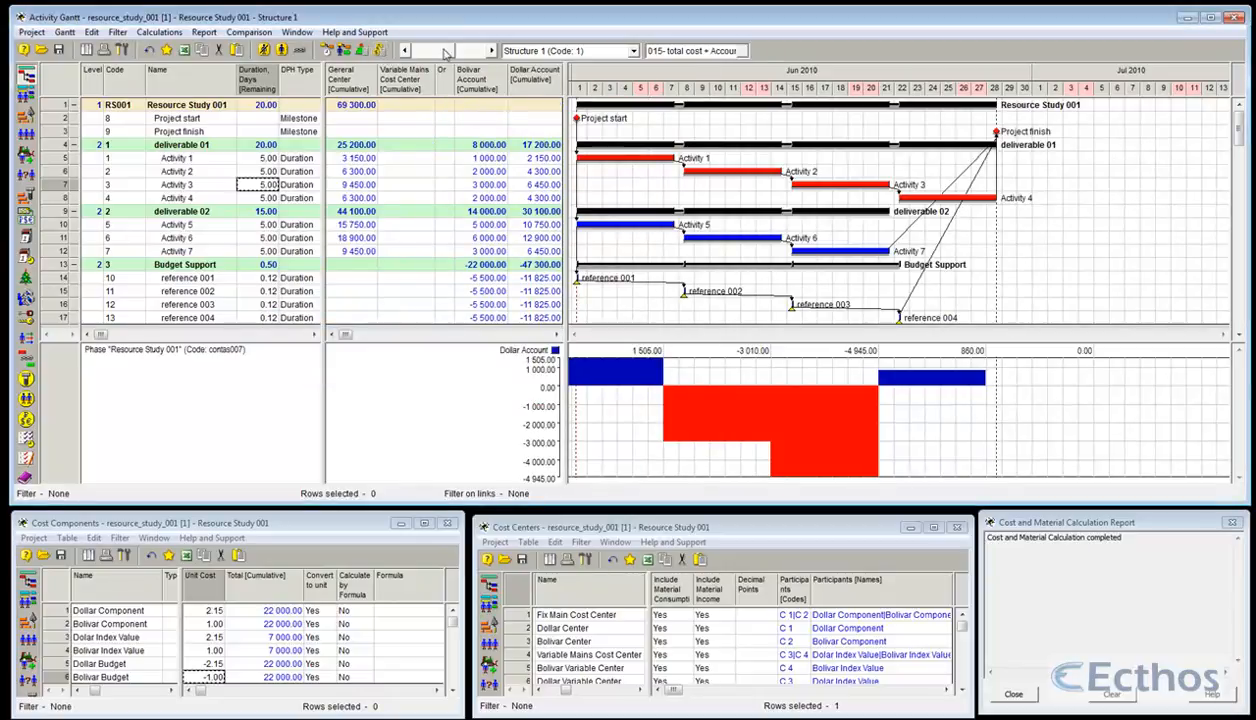
# Show the "018- total cost + Accounts - Bolivar" view and return to the "015- total cost + Accounts - Dollar" view.
pyautogui.click(742, 50)
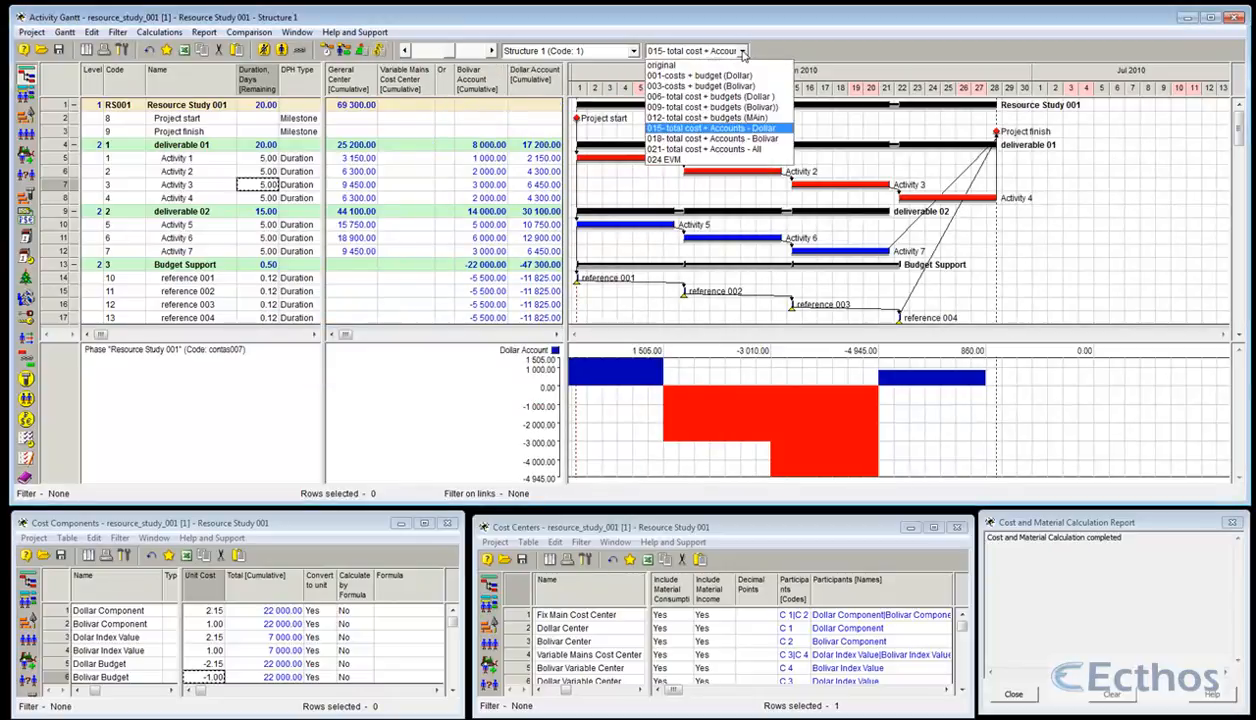
pyautogui.click(772, 140)
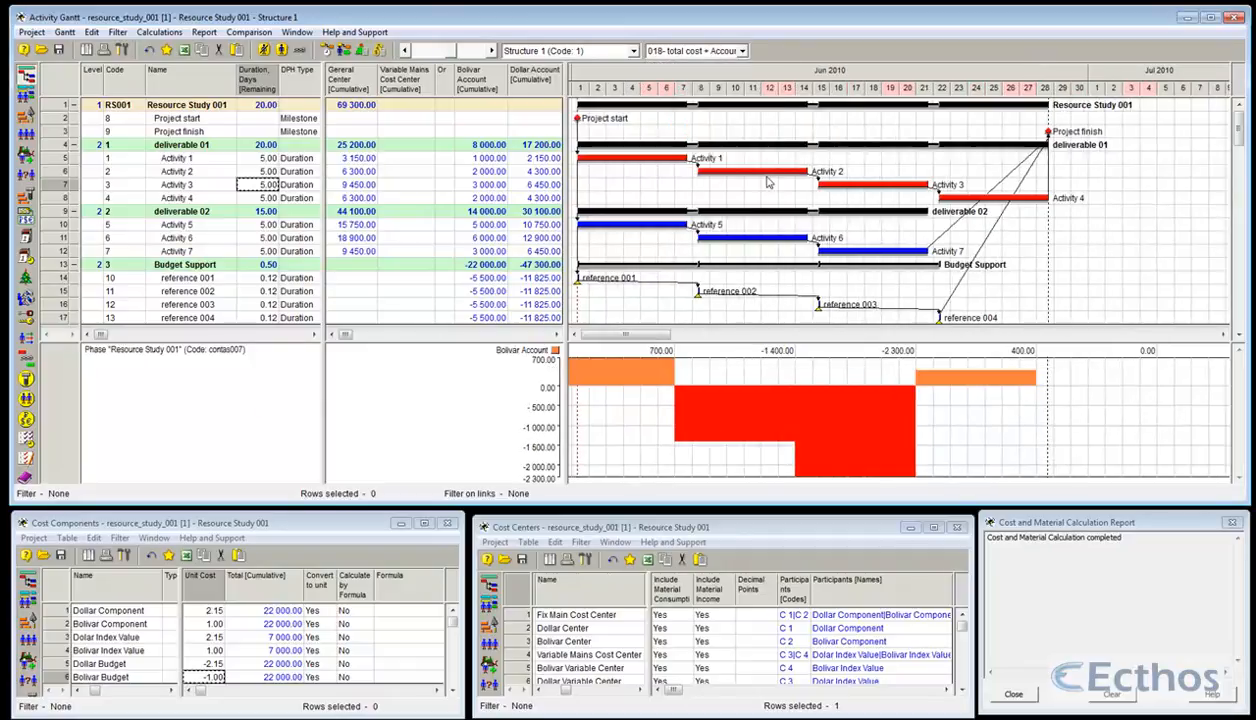
pyautogui.click(742, 51)
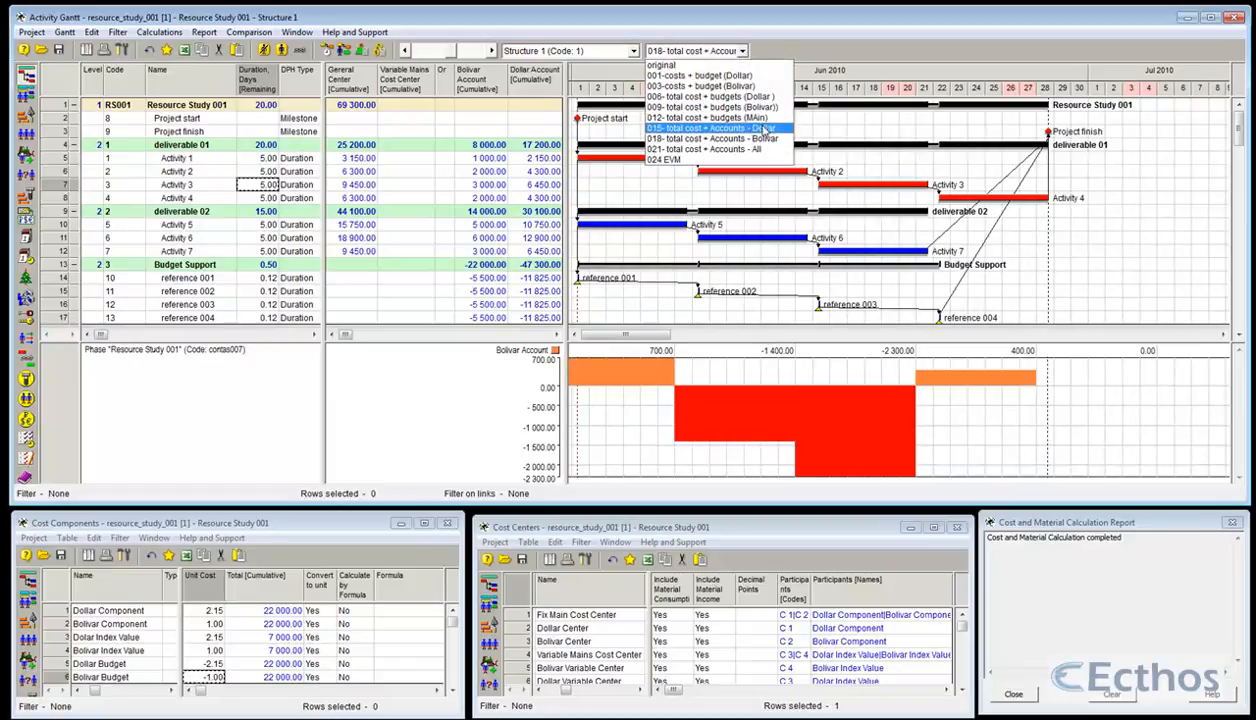
pyautogui.click(763, 130)
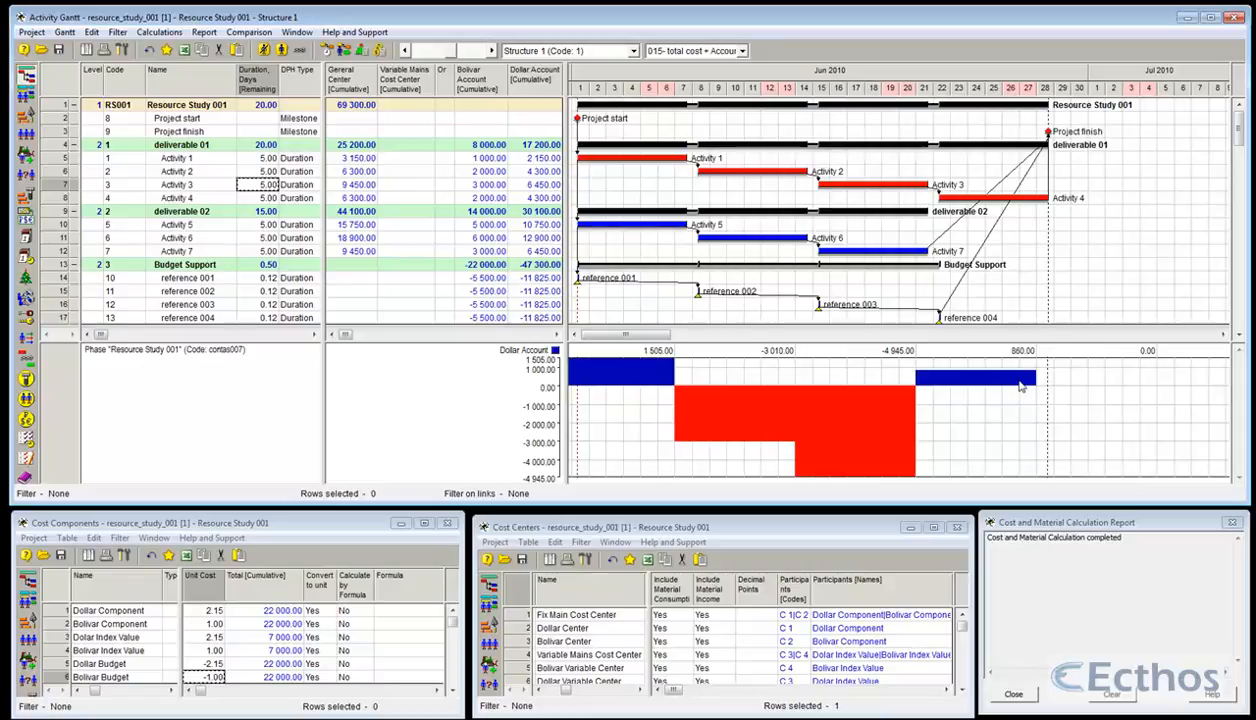
# Show the "018- total cost + Accounts - Bolivar" view again, followed by the "006- total cost + budgets (Dollar)" view.
pyautogui.click(742, 51)
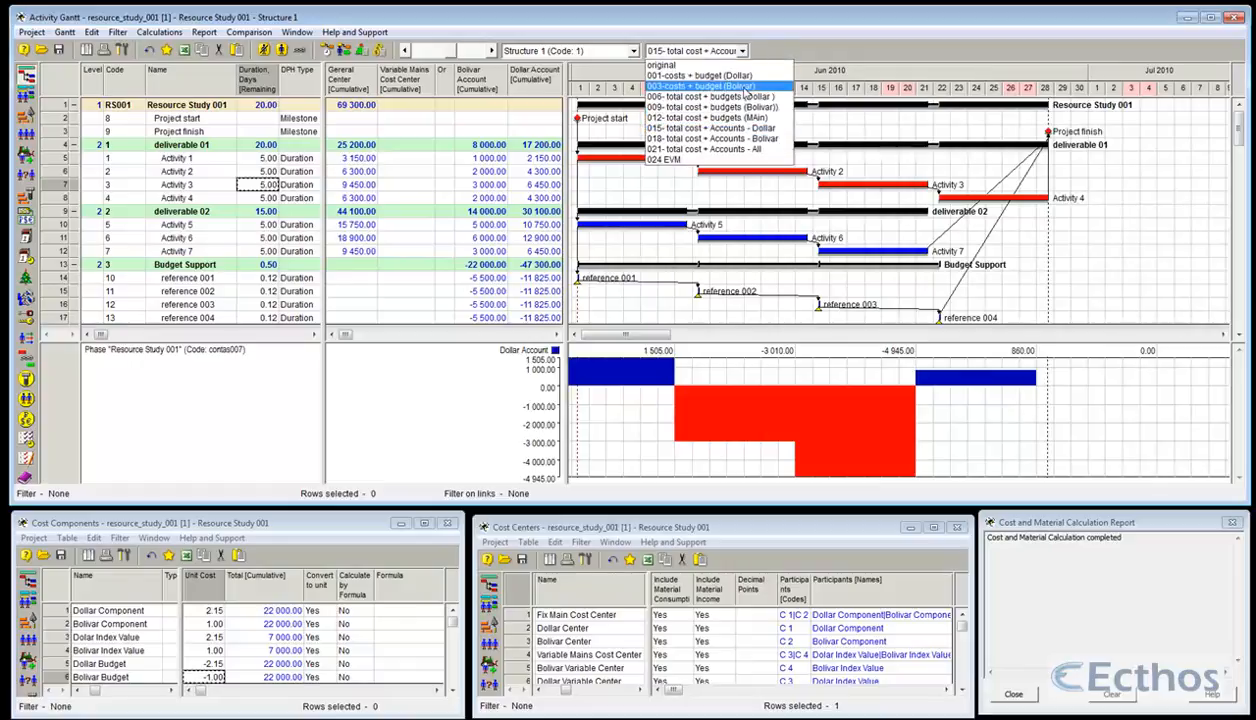
pyautogui.click(745, 139)
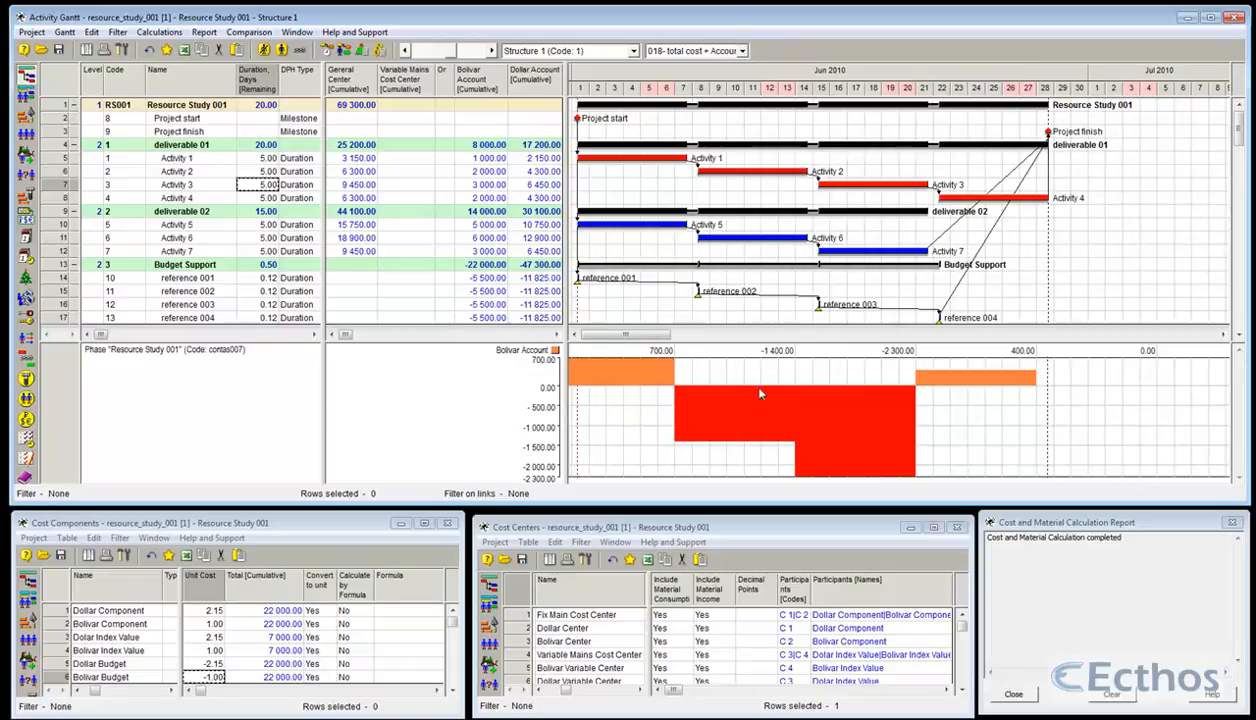
pyautogui.click(675, 52)
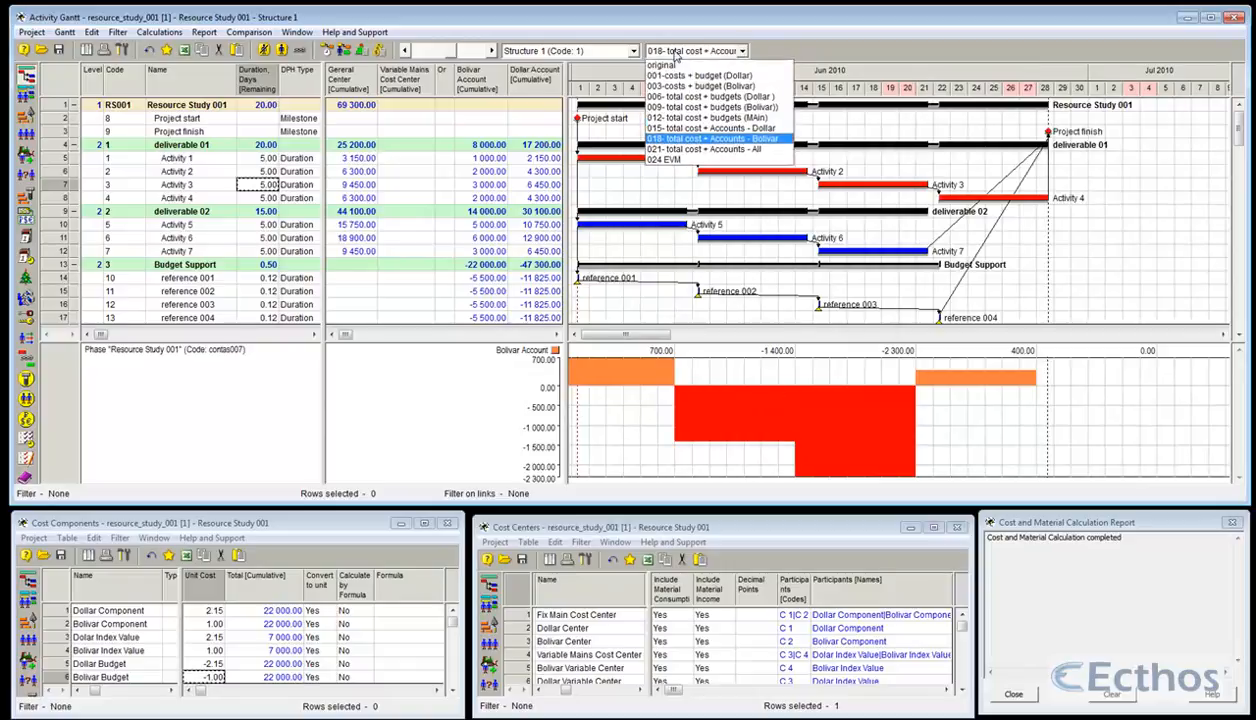
pyautogui.click(695, 97)
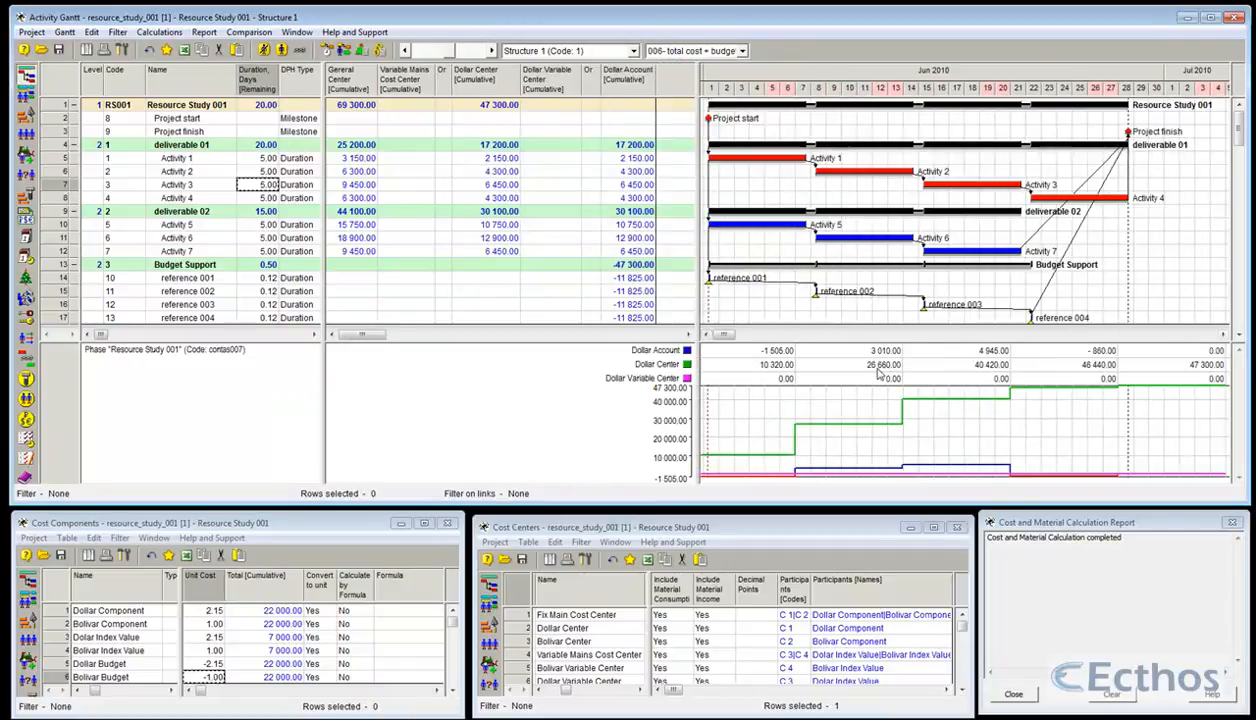
# Show the "009- total cost + budgets (Bolivar))" view, widen its Gantt area and fit the project timescale into it.
pyautogui.click(687, 54)
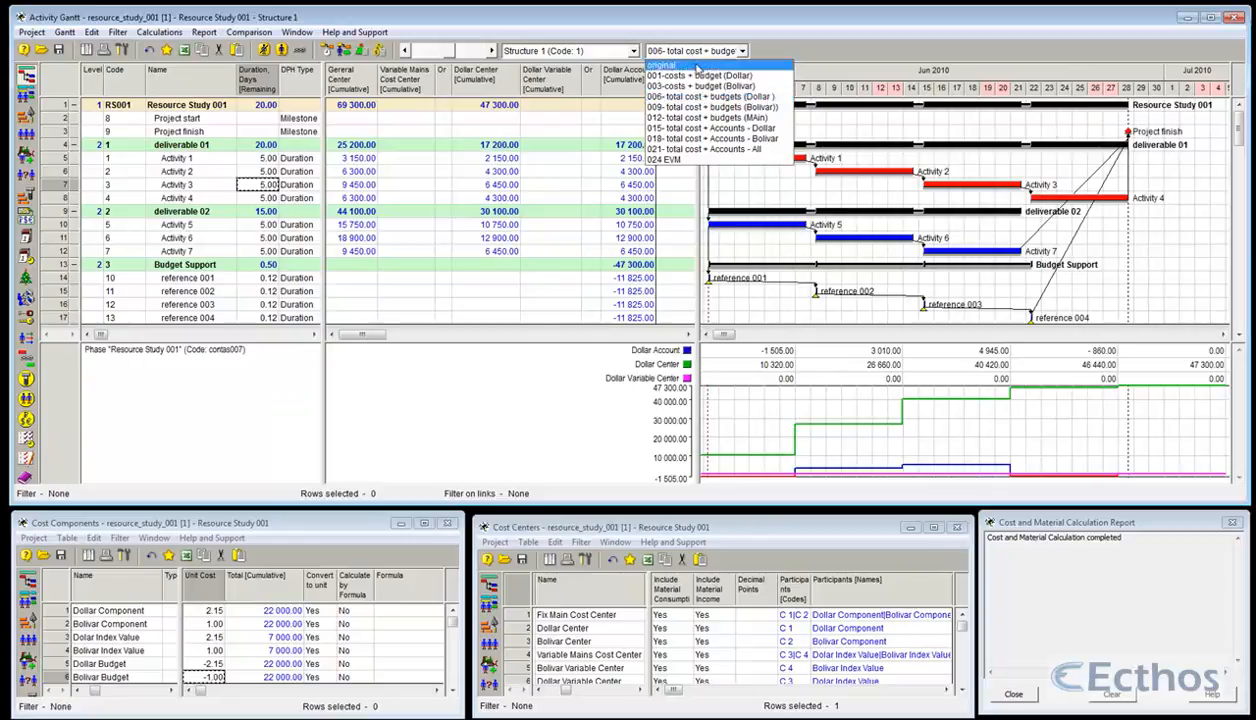
pyautogui.click(700, 107)
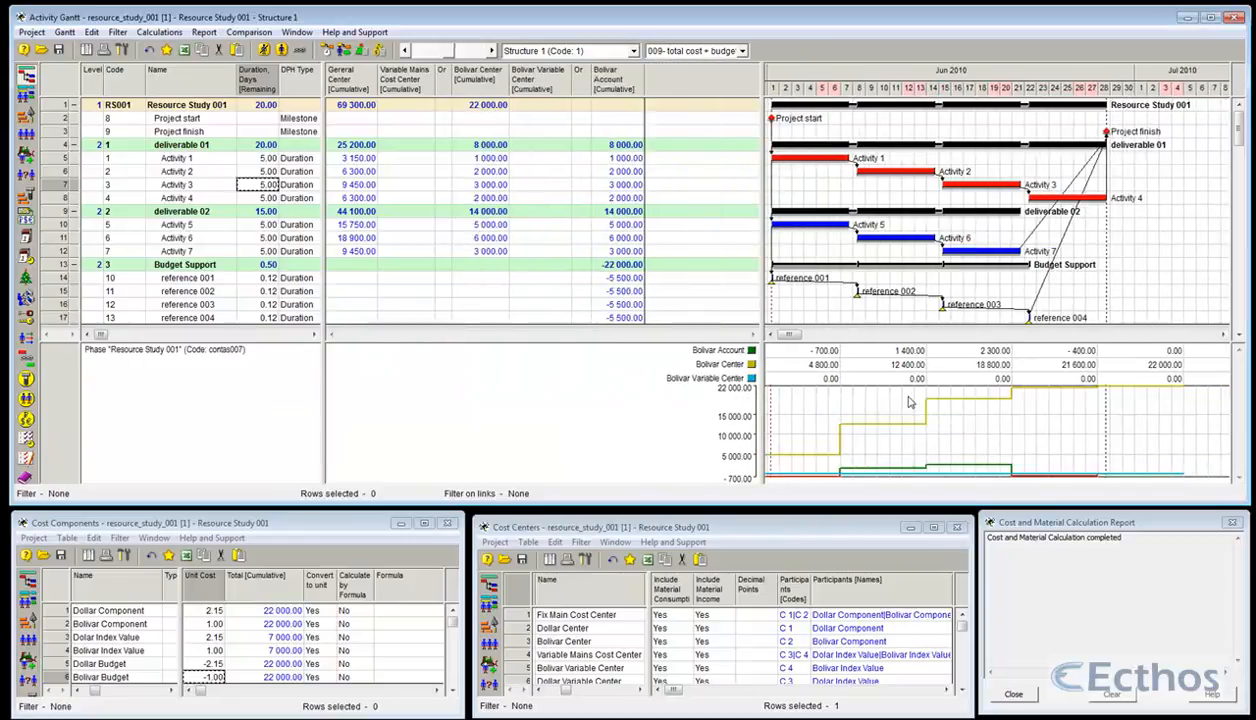
pyautogui.moveTo(763, 232); pyautogui.dragTo(640, 231)
pyautogui.rightClick(700, 75)
pyautogui.click(719, 93)
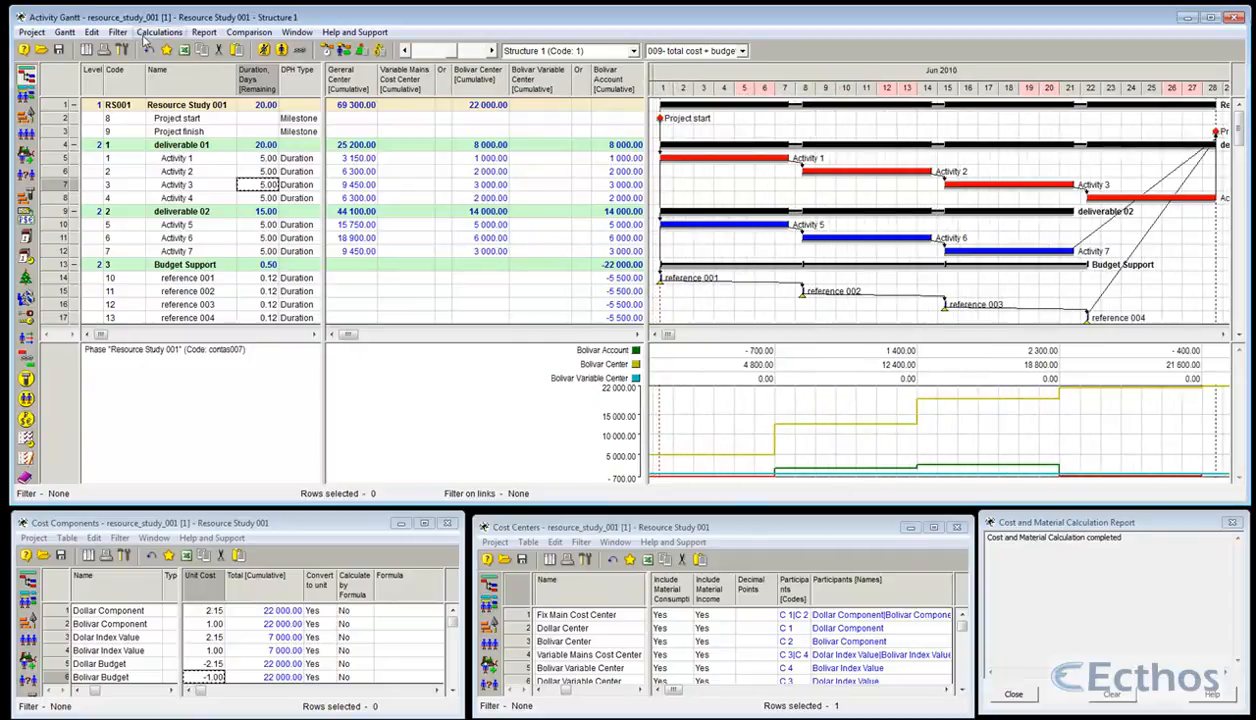
pyautogui.click(64, 32)
pyautogui.moveTo(155, 88)
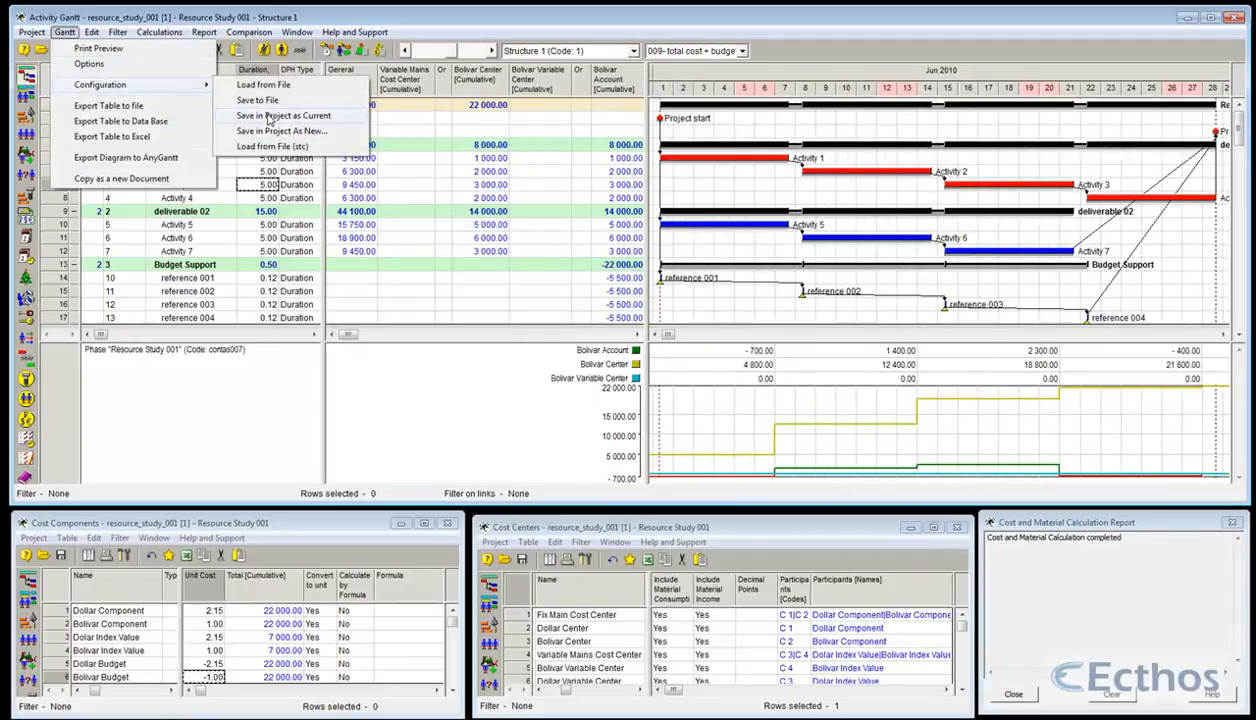
pyautogui.click(772, 193)
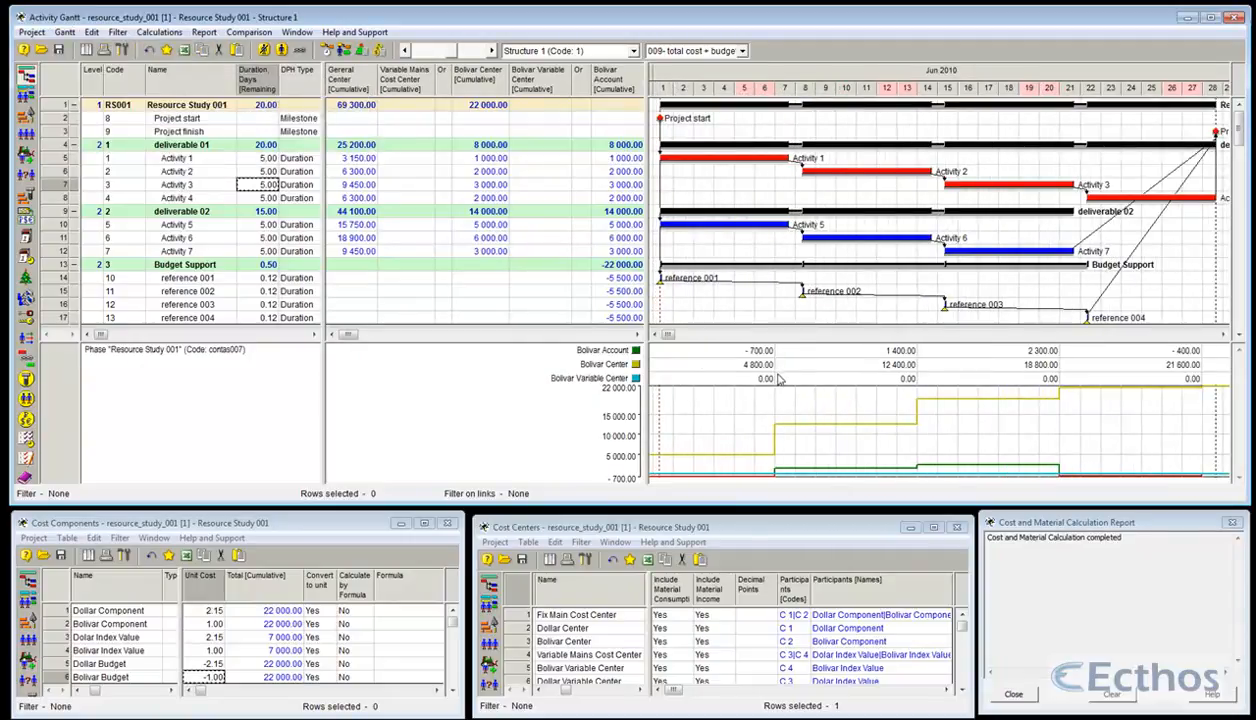
# Examine the Bolivar Account value of reference 001 under Budget Support alongside the other cost center columns.
pyautogui.click(610, 279)
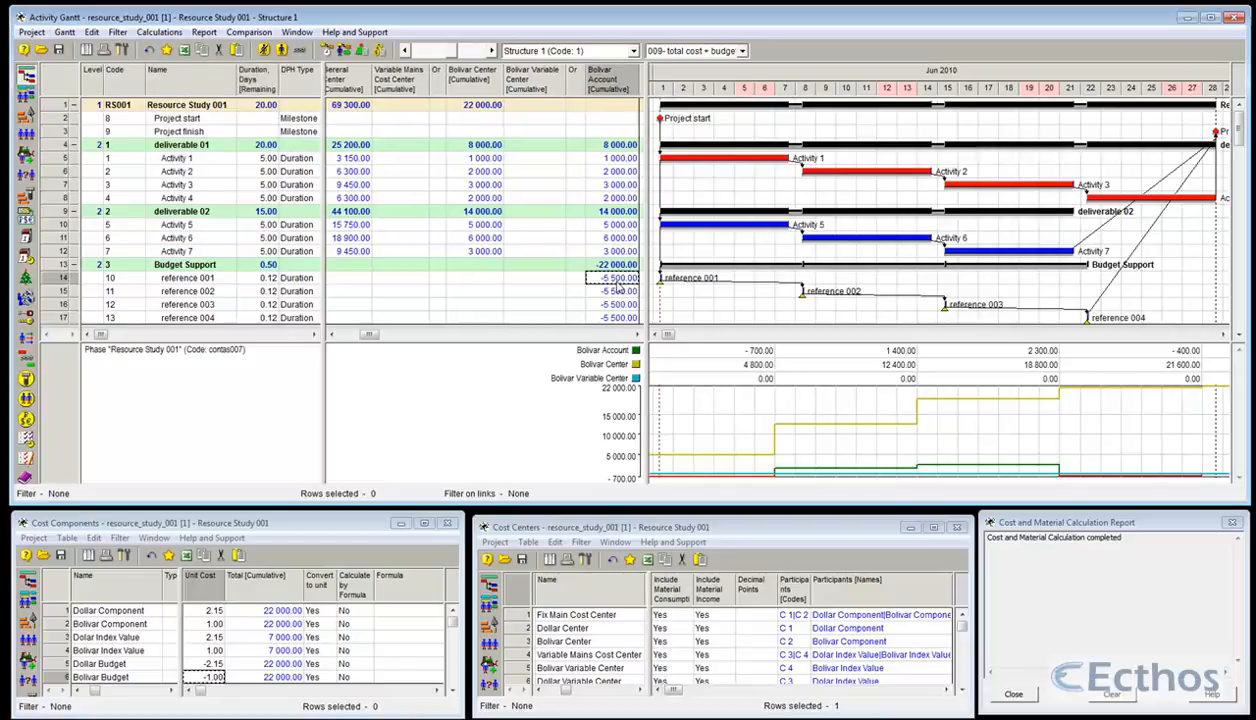
pyautogui.click(331, 334)
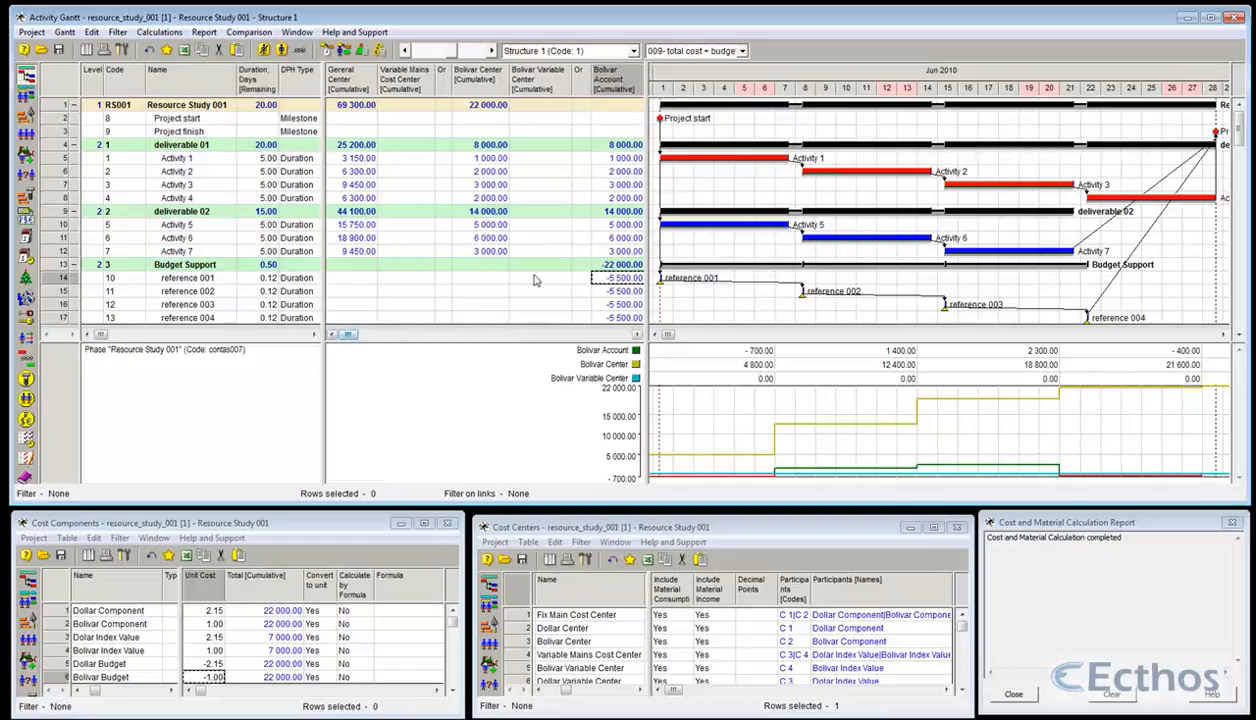
# Show the "015- total cost + Accounts - Dollar" view, followed by the "018- total cost + Accounts - Bolivar" view.
pyautogui.click(742, 51)
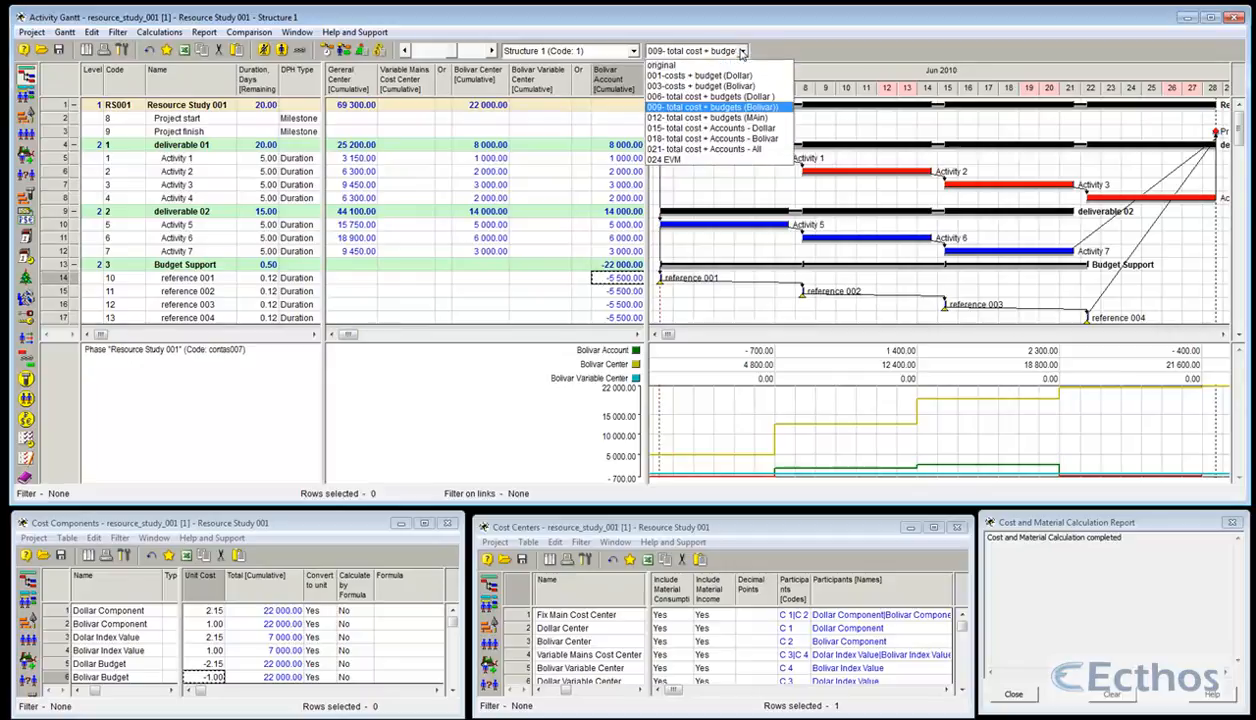
pyautogui.click(763, 131)
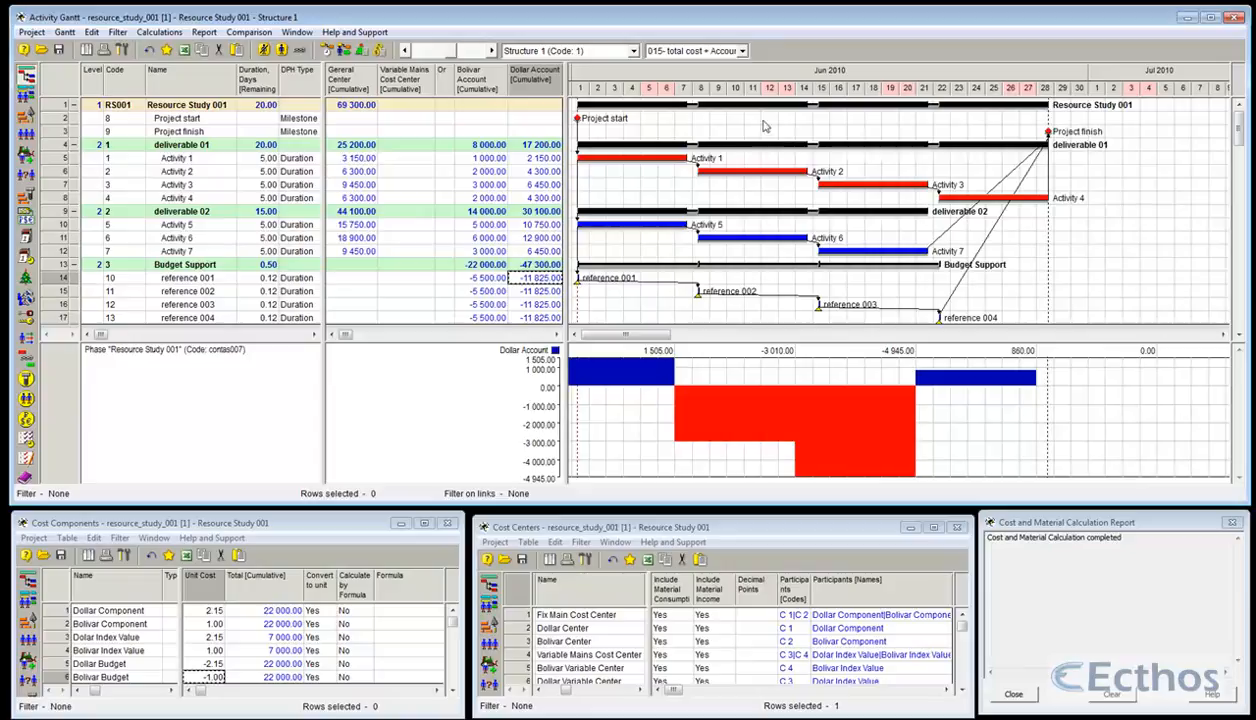
pyautogui.click(742, 51)
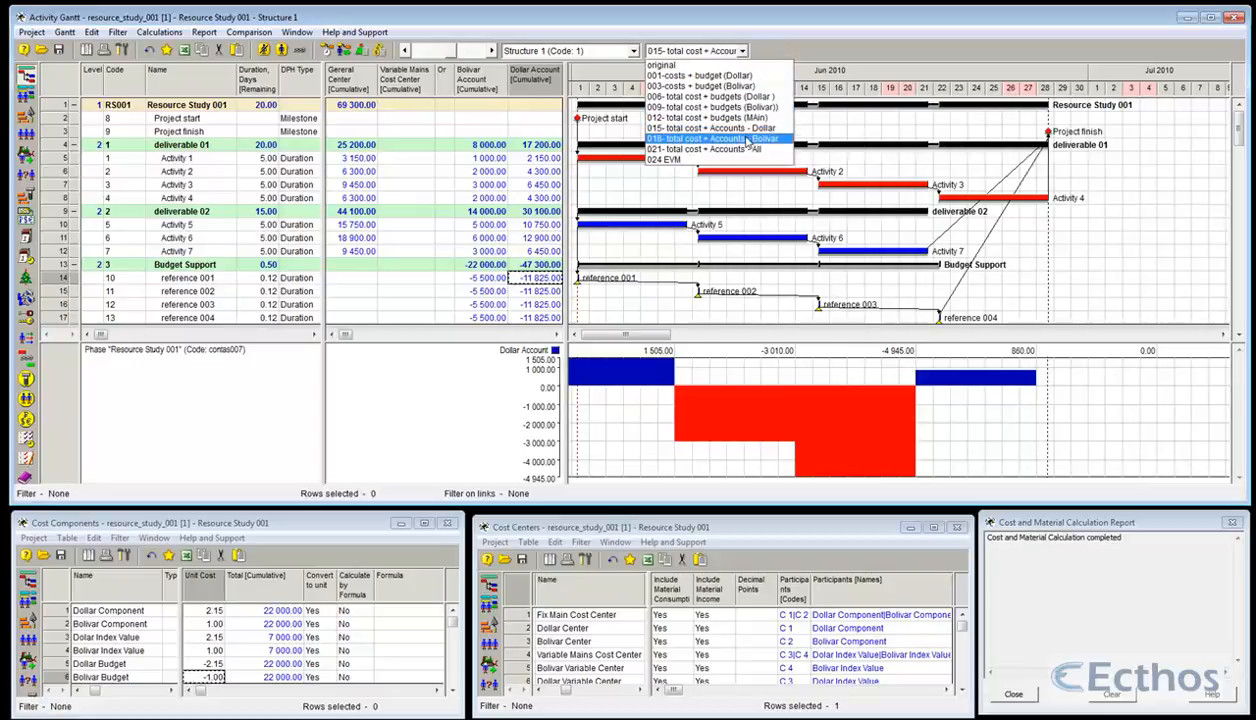
pyautogui.click(748, 139)
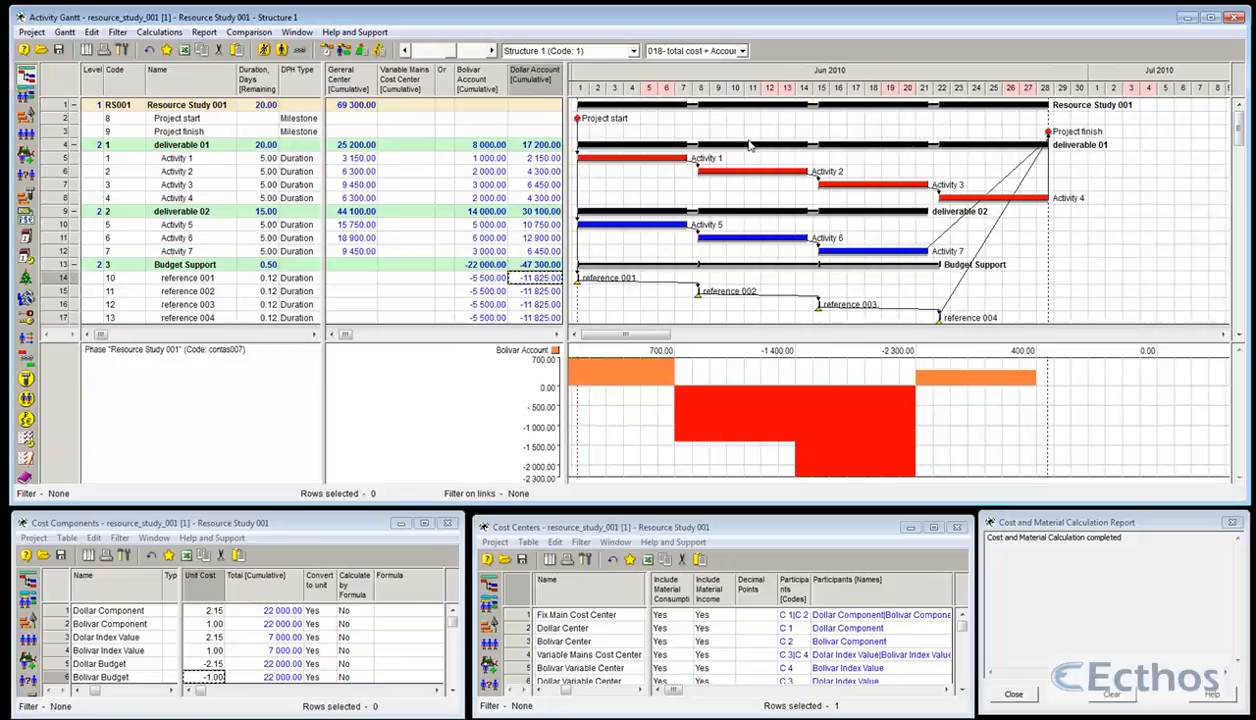
# Enlarge the Cost Centers window to check the Bolivar Account center in the full list, and shrink it back to its former size.
pyautogui.moveTo(717, 516); pyautogui.dragTo(712, 318)
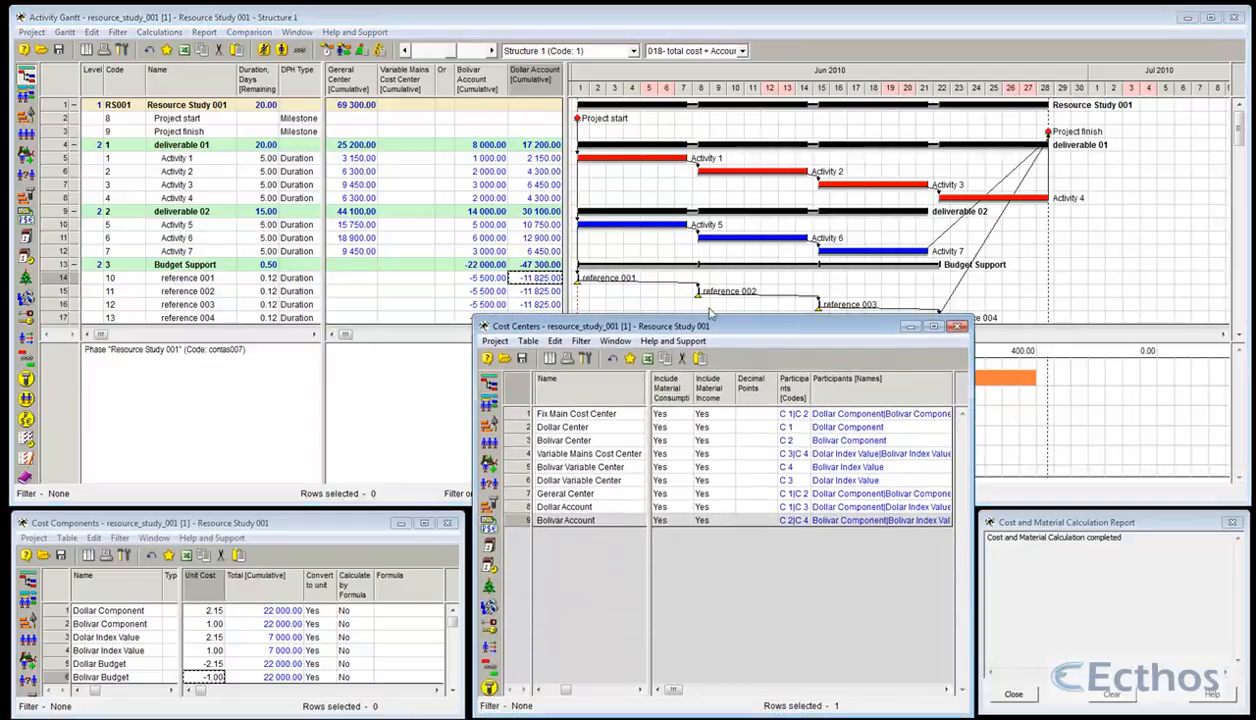
pyautogui.click(580, 518)
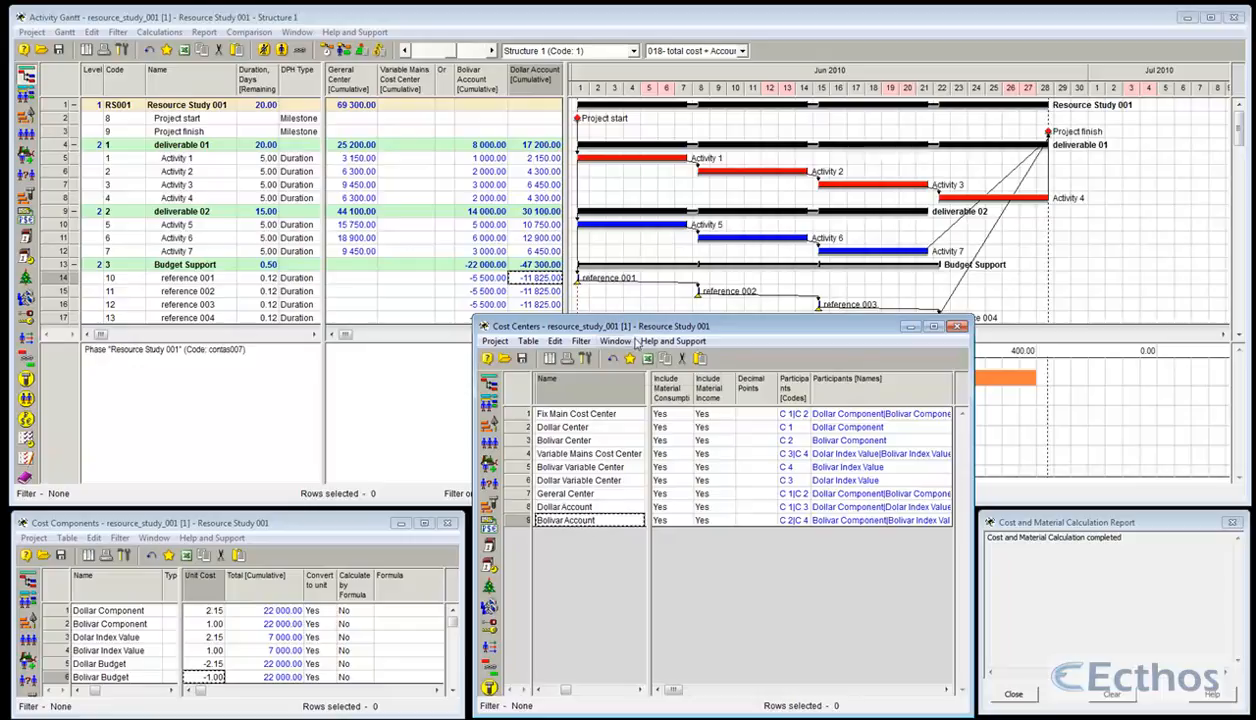
pyautogui.moveTo(620, 318); pyautogui.dragTo(630, 522)
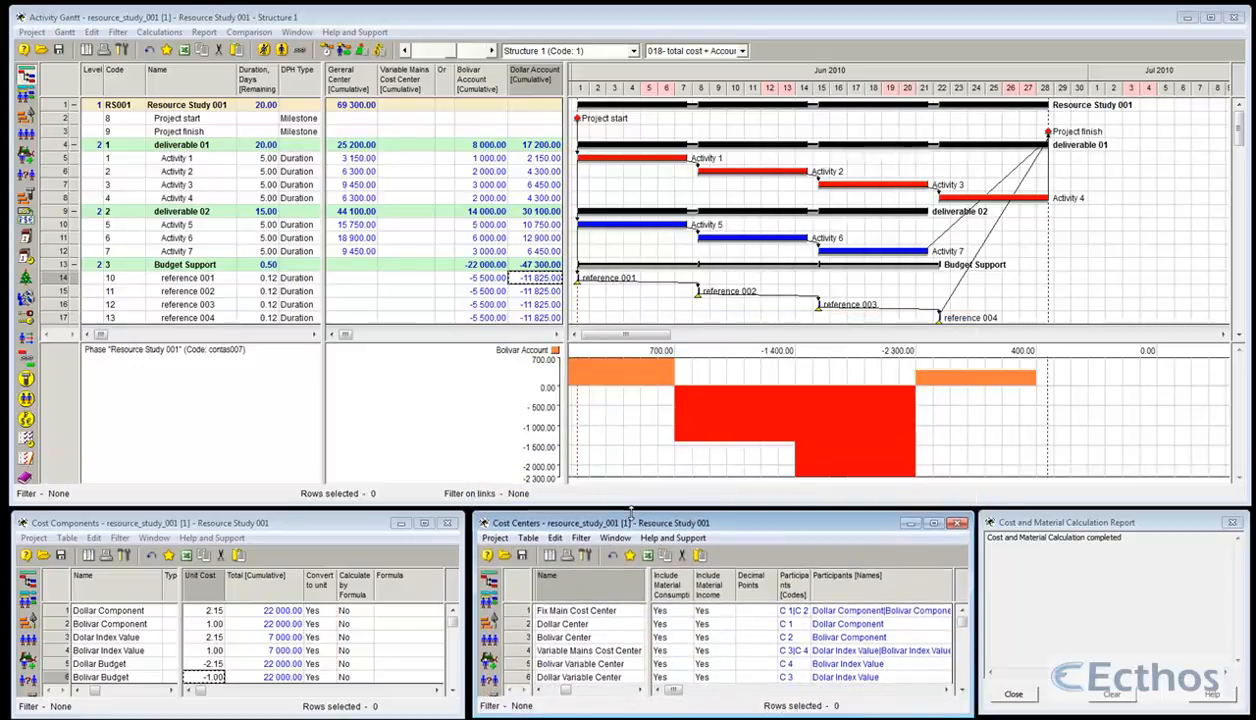
# Show the "021- total cost + Accounts - All" view with the Bolivar and Dollar account curves.
pyautogui.click(673, 56)
pyautogui.click(673, 56)
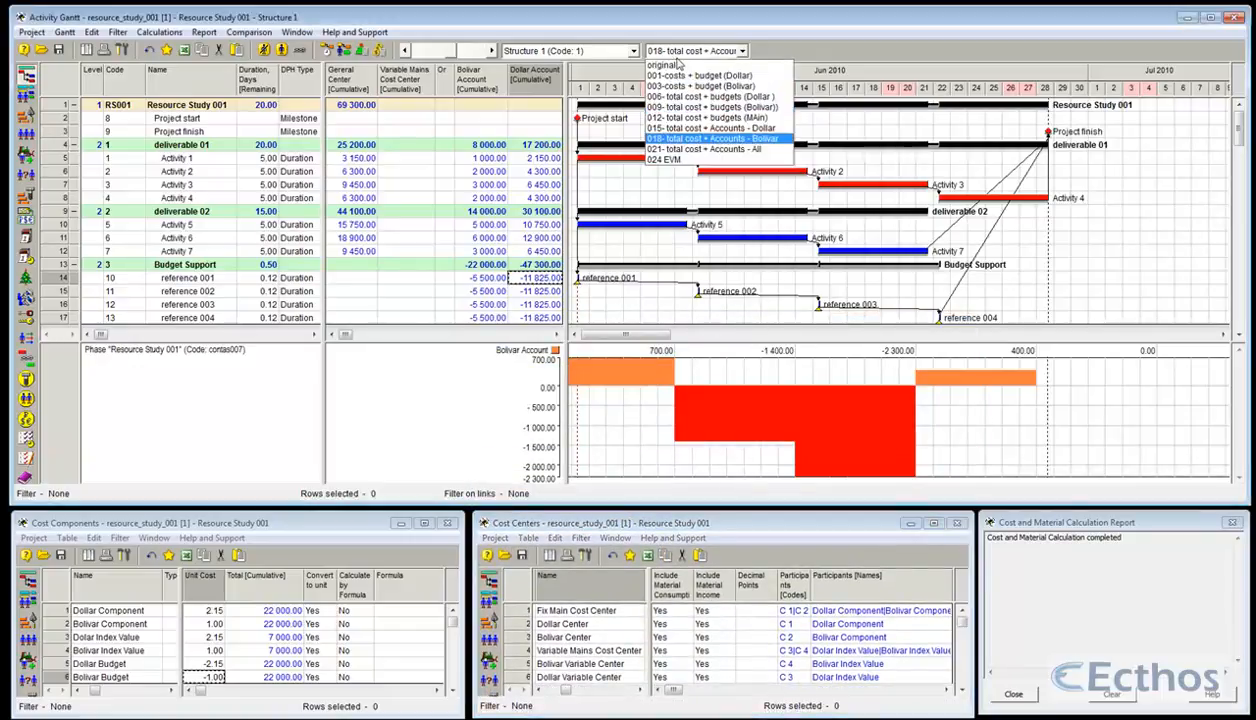
pyautogui.click(679, 154)
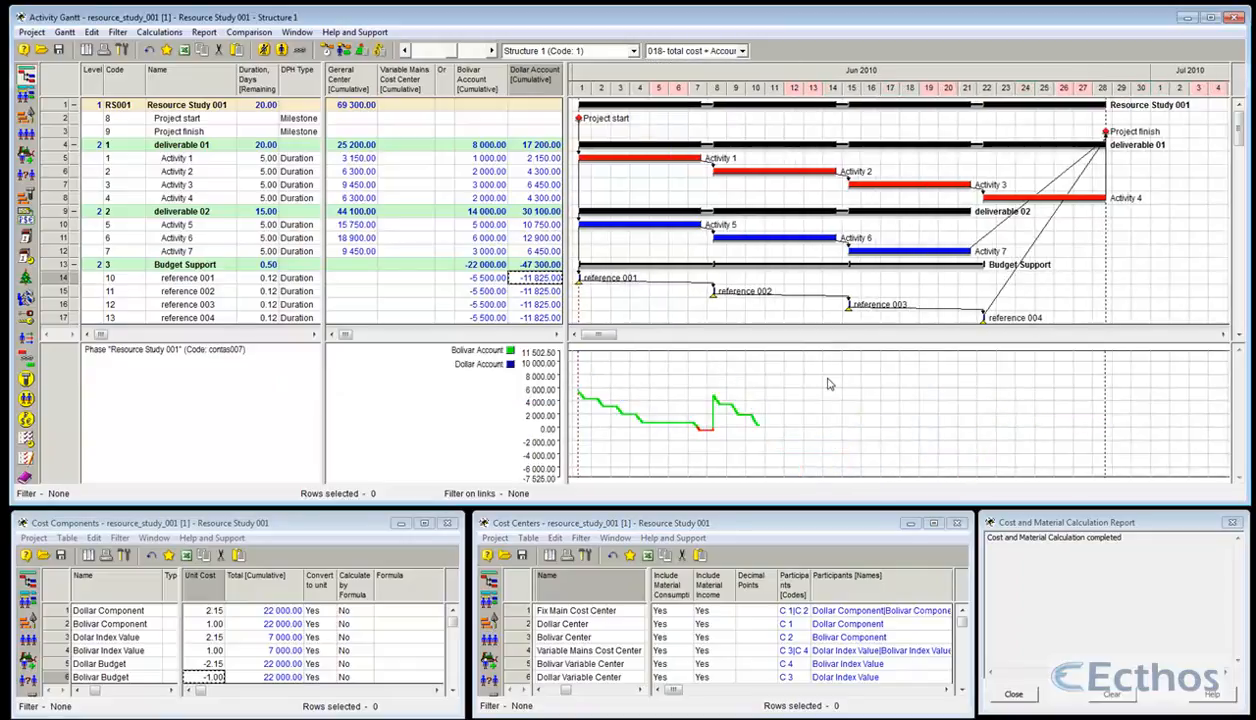
# Switch the account diagram's period in its contents to By Days, and switch it back to By Hours.
pyautogui.rightClick(782, 348)
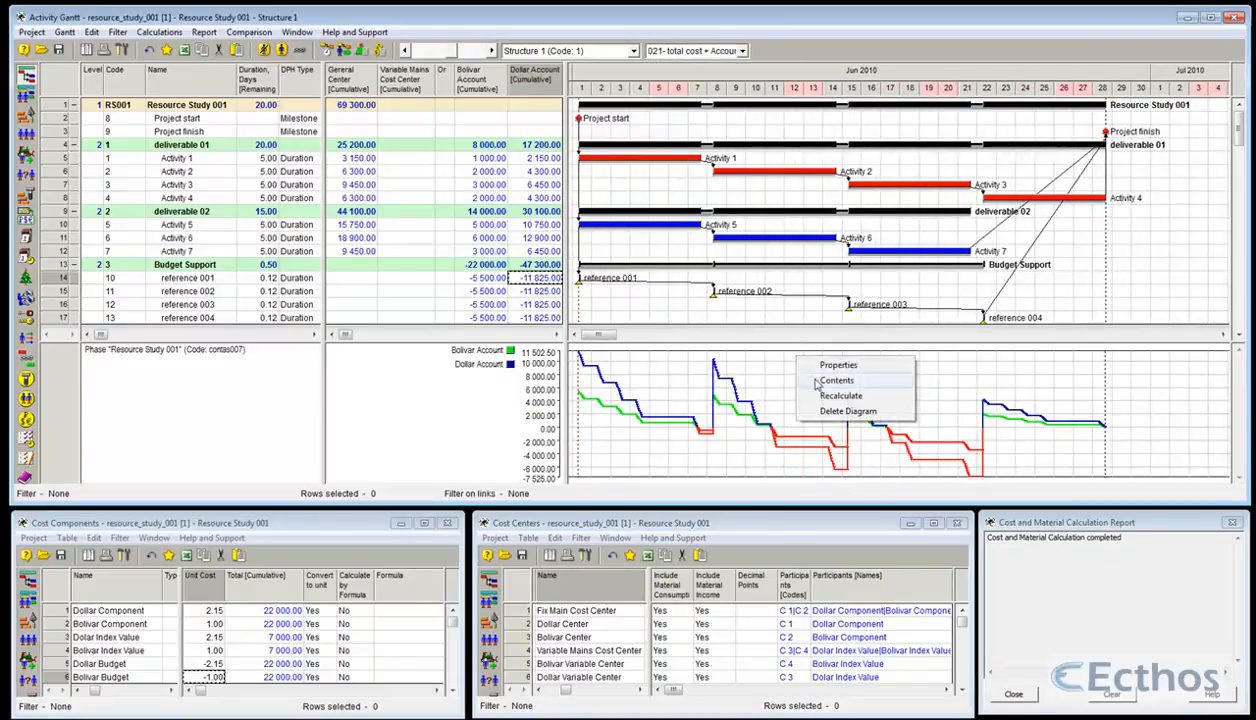
pyautogui.click(849, 410)
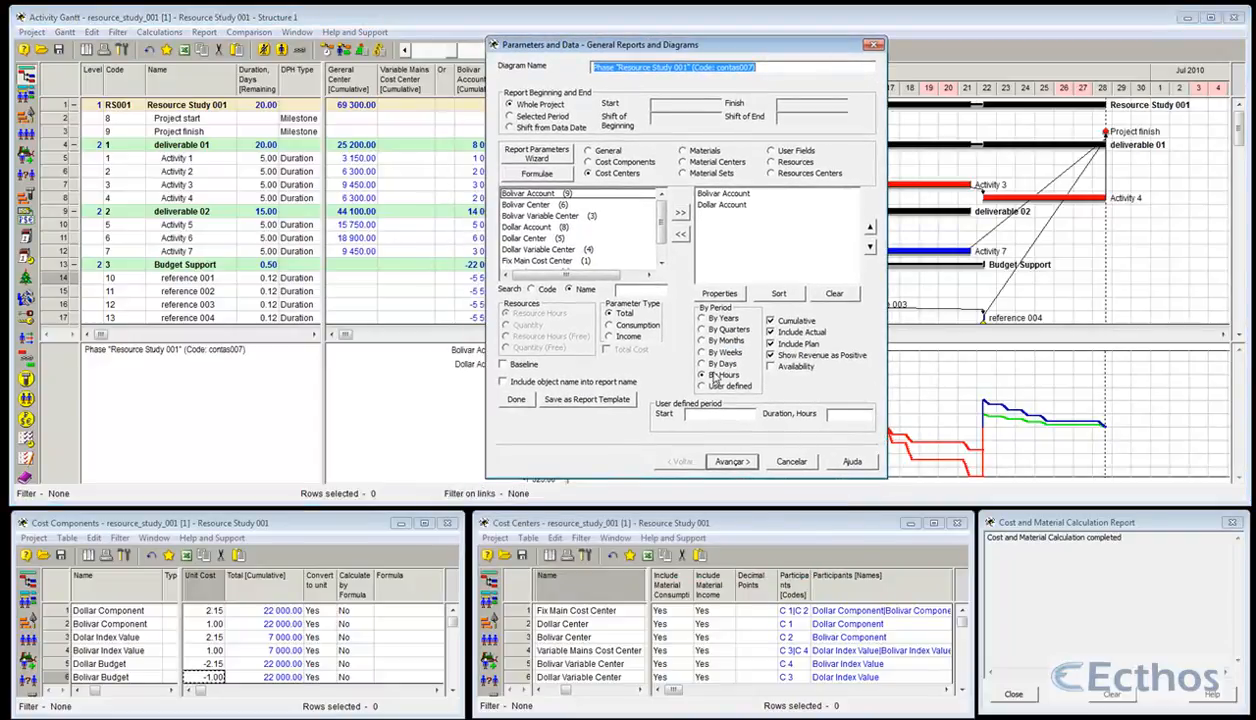
pyautogui.click(516, 399)
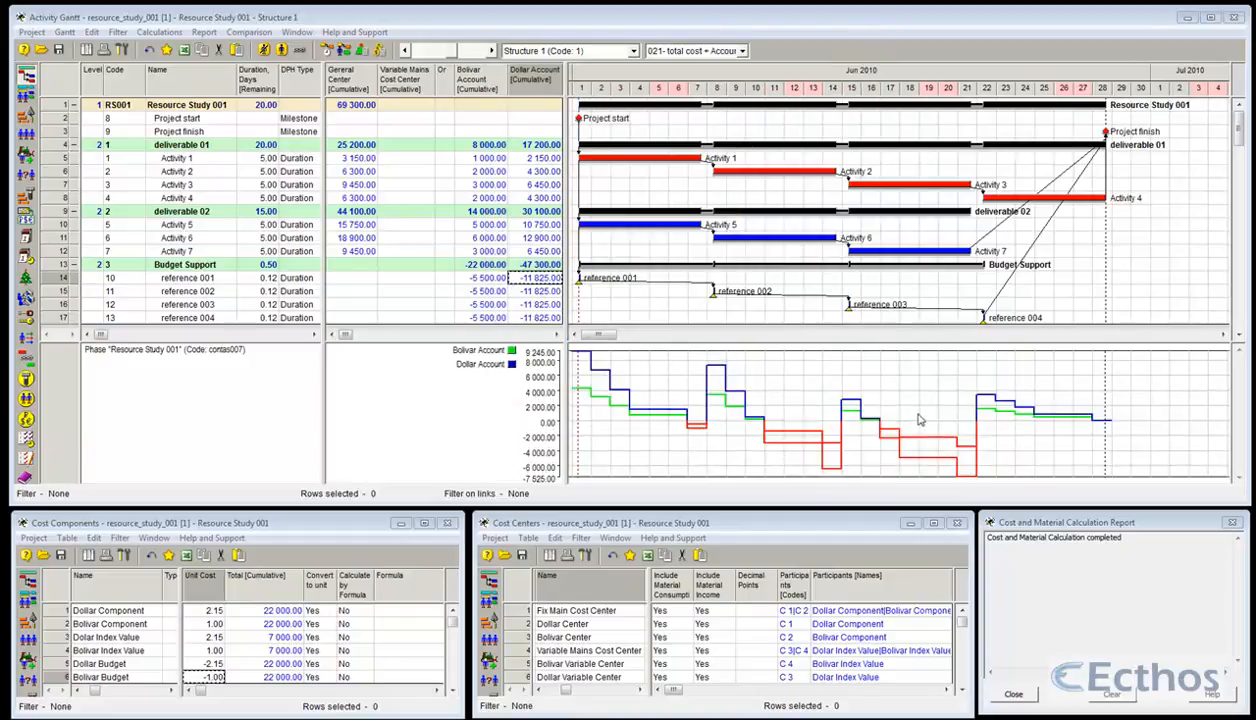
pyautogui.rightClick(878, 373)
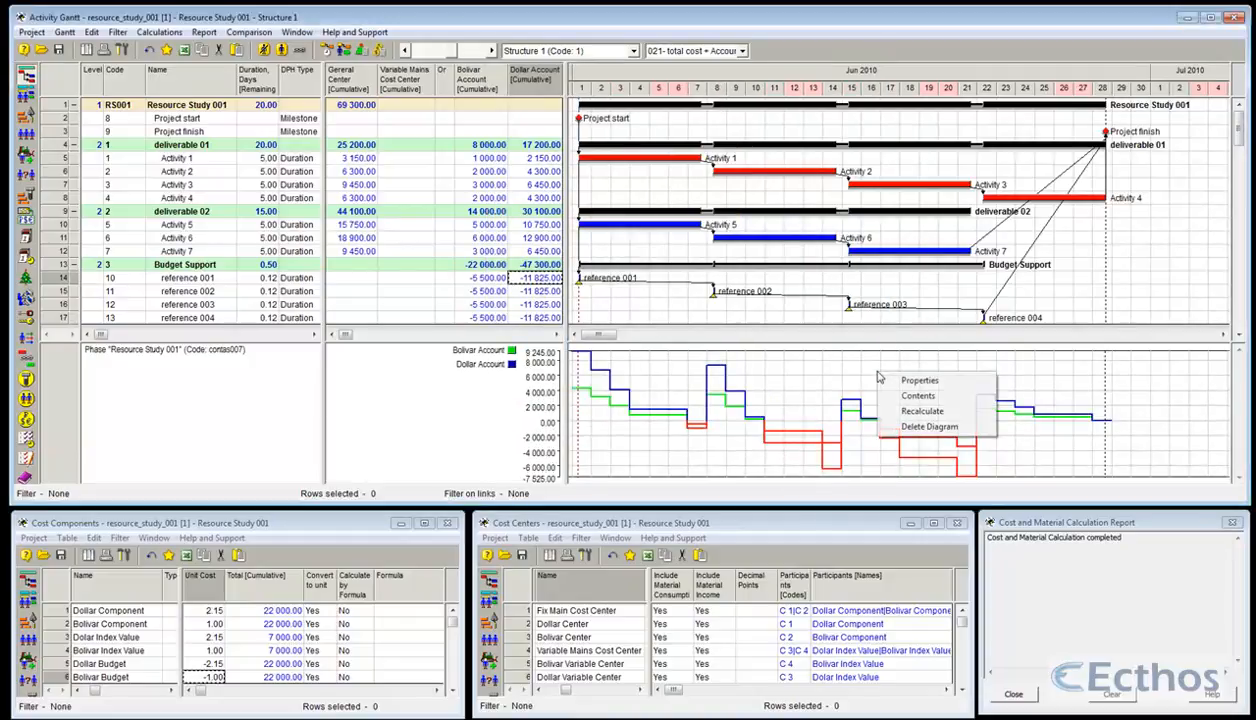
pyautogui.click(905, 395)
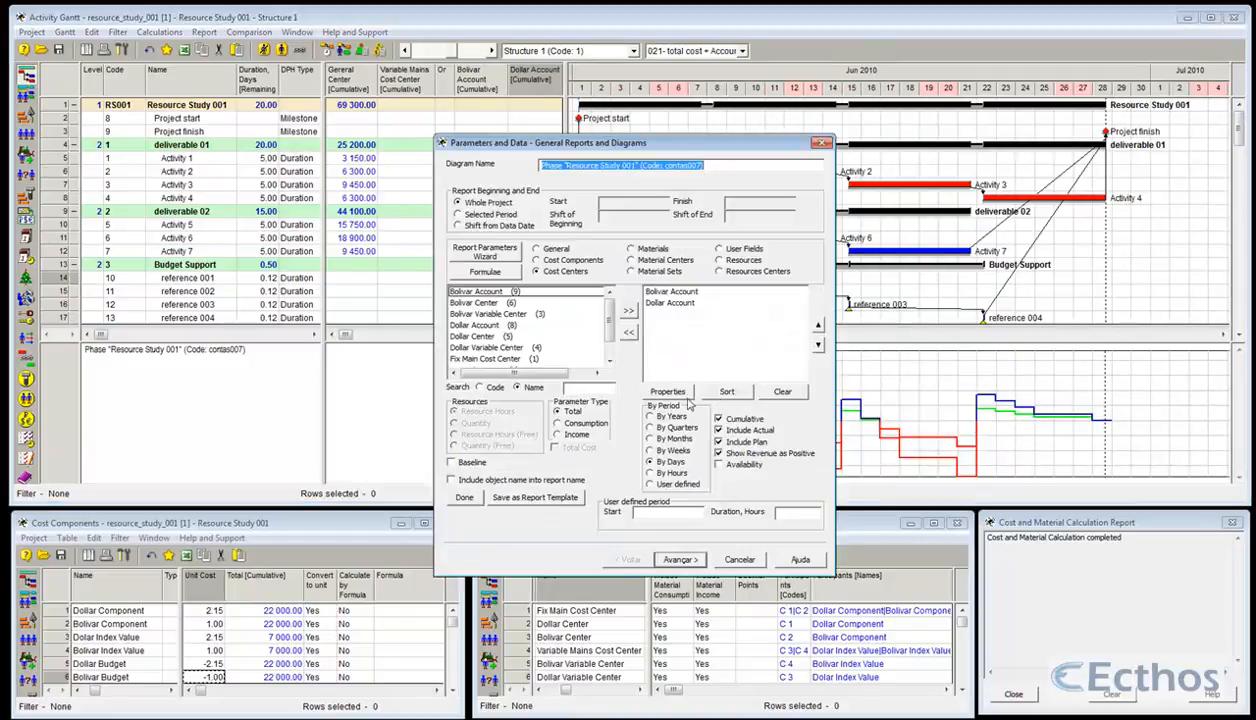
pyautogui.click(465, 497)
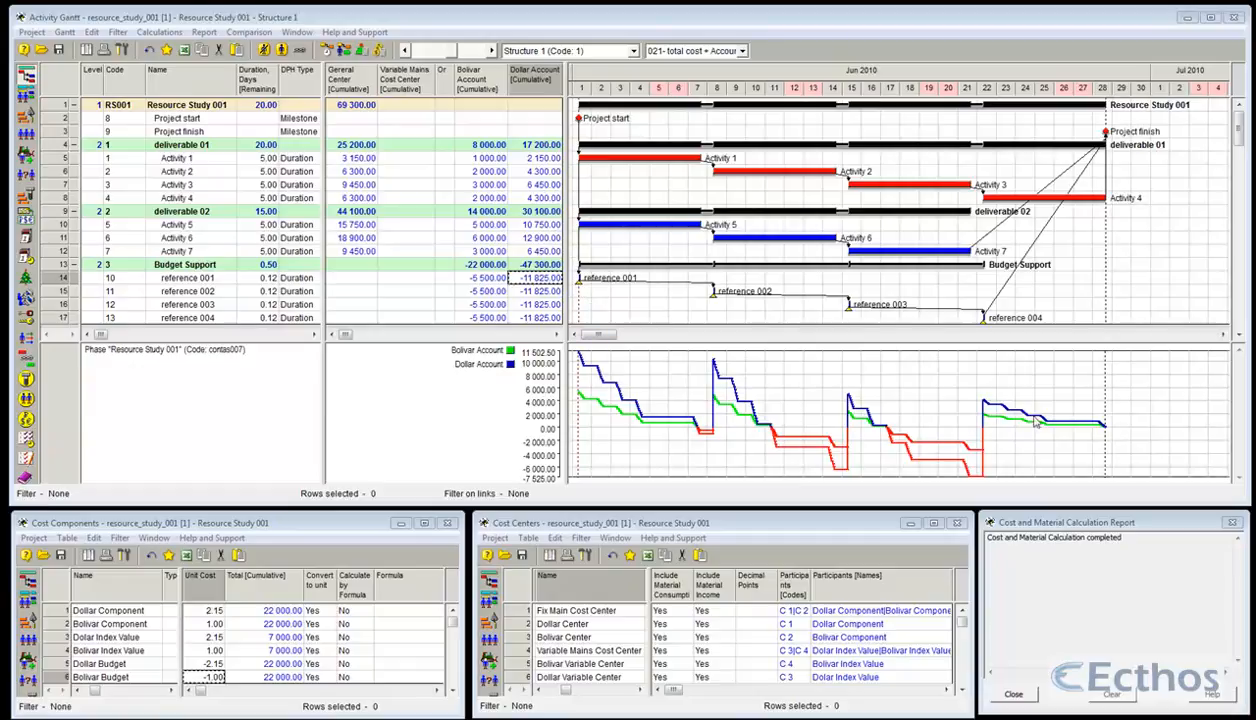
# Reselect the "021- total cost + Accounts - All" view and examine how both account balances run across the project.
pyautogui.click(656, 51)
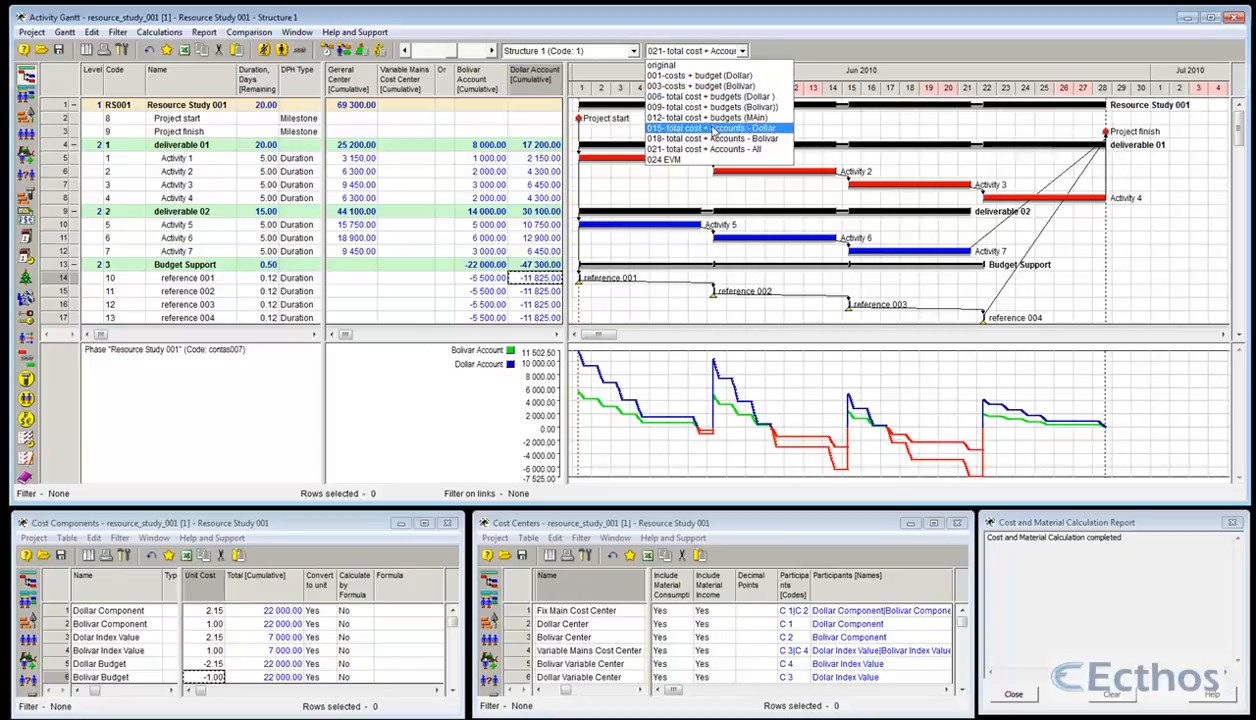
pyautogui.click(576, 396)
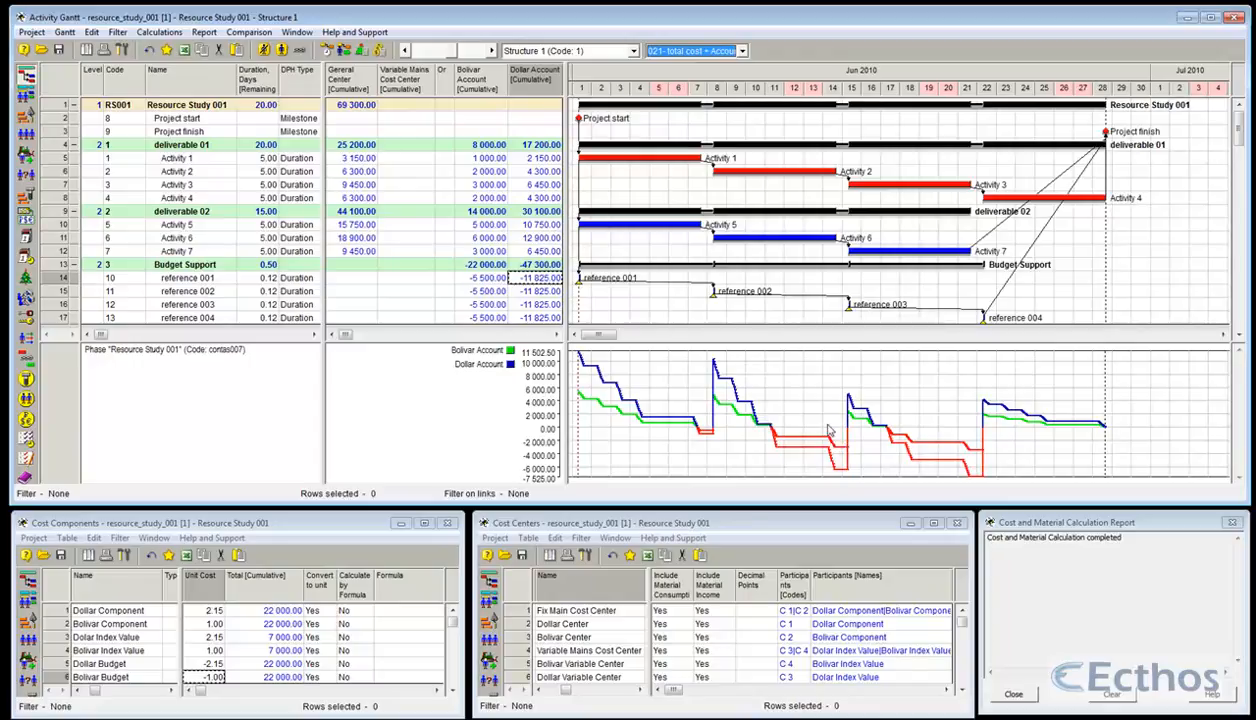
pyautogui.click(741, 51)
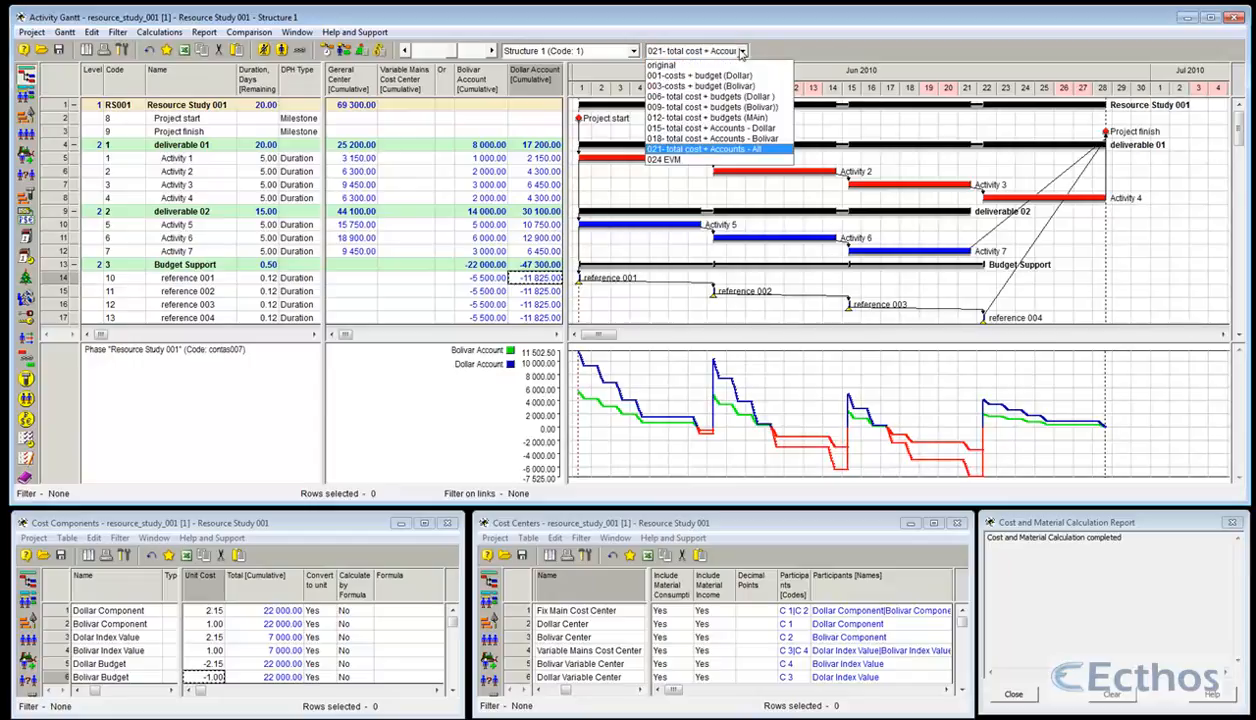
pyautogui.click(767, 155)
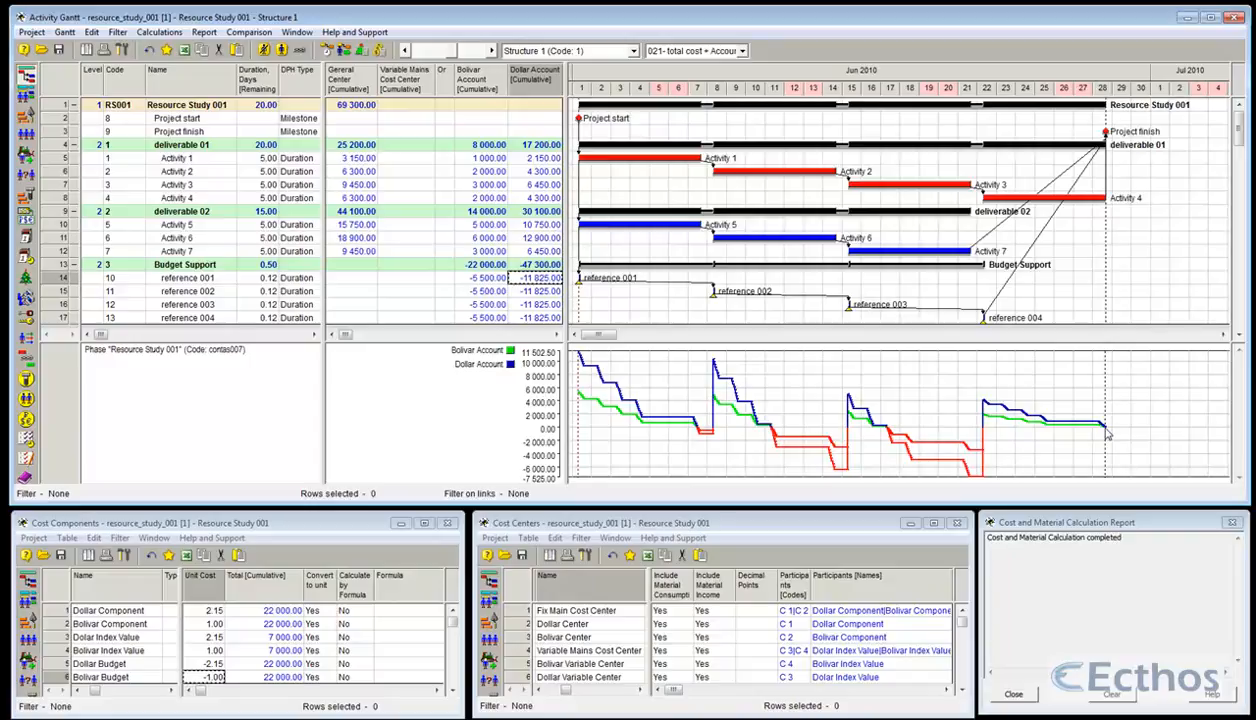
# Set the remaining durations of Activity 1 and Activity 2 under deliverable 01 to 10 days.
pyautogui.click(268, 159)
pyautogui.write('10')
pyautogui.press('Return')
pyautogui.write('10')
pyautogui.press('Return')
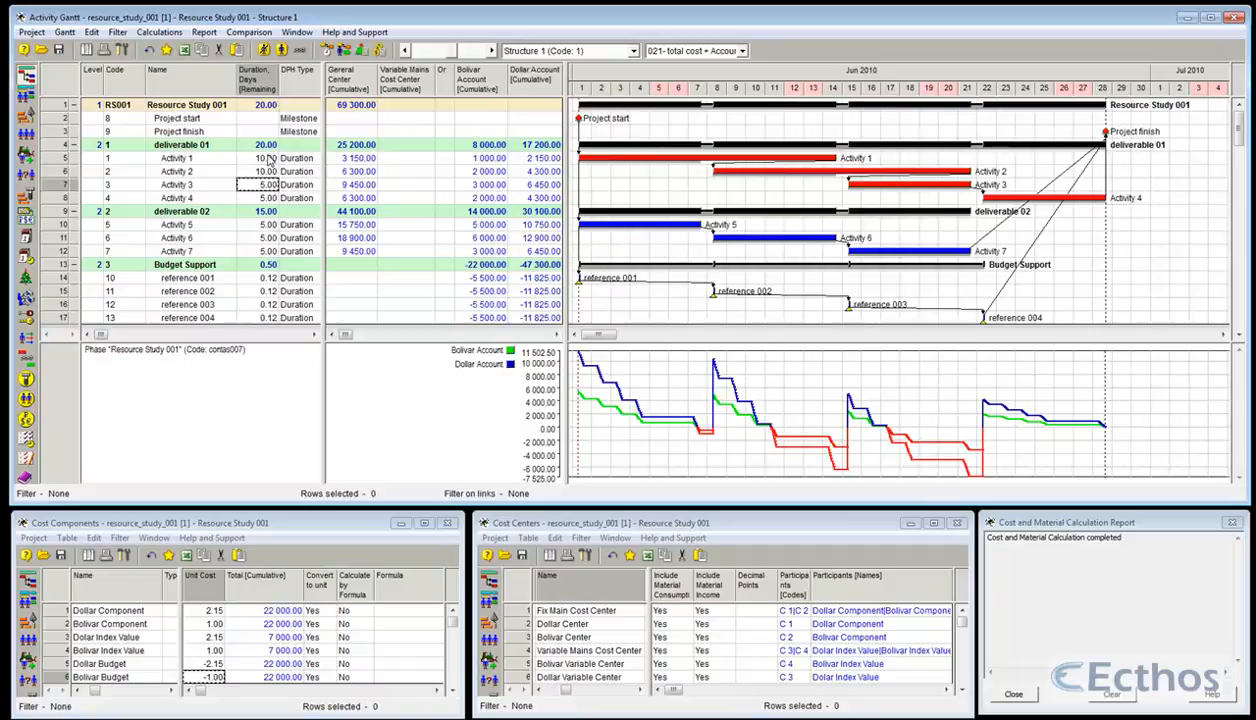
# Set the durations of Activities 1, 2 and 3 under deliverable 01 to 8 days each and reschedule the project.
pyautogui.click(268, 159)
pyautogui.write('8')
pyautogui.press('Return')
pyautogui.write('6')
pyautogui.press('Return')
pyautogui.write('8')
pyautogui.press('Return')
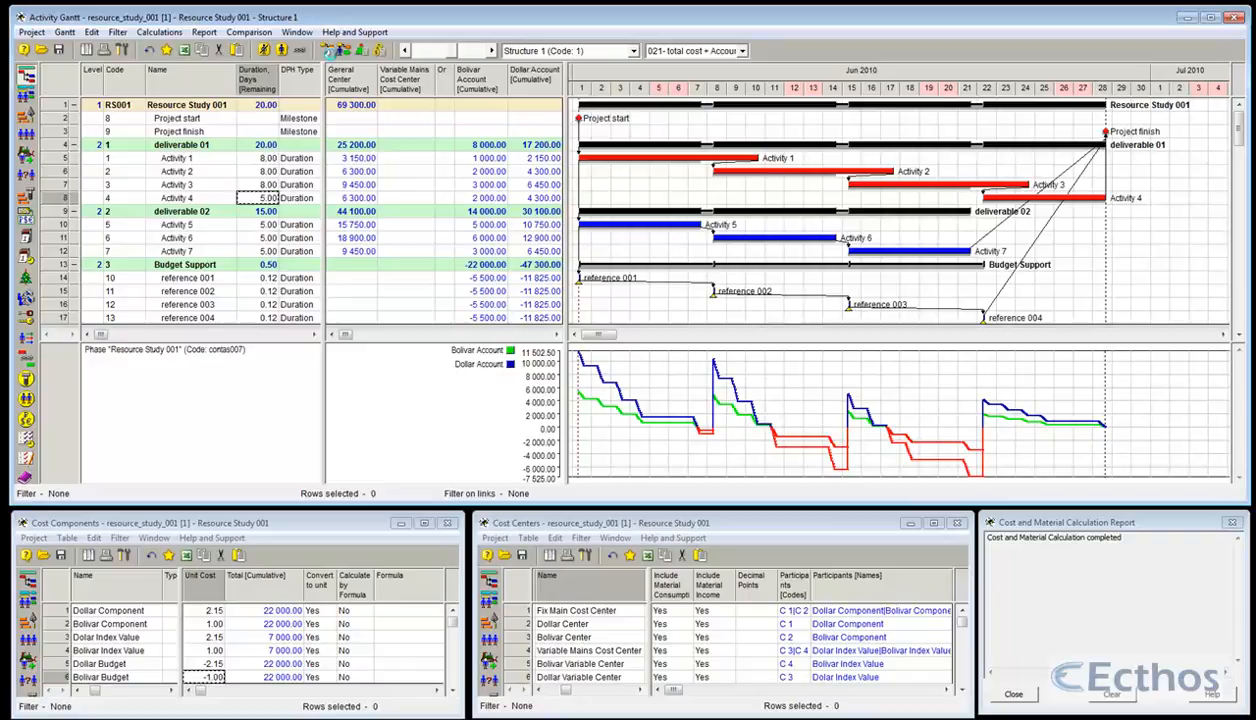
pyautogui.click(328, 50)
pyautogui.press('Return')
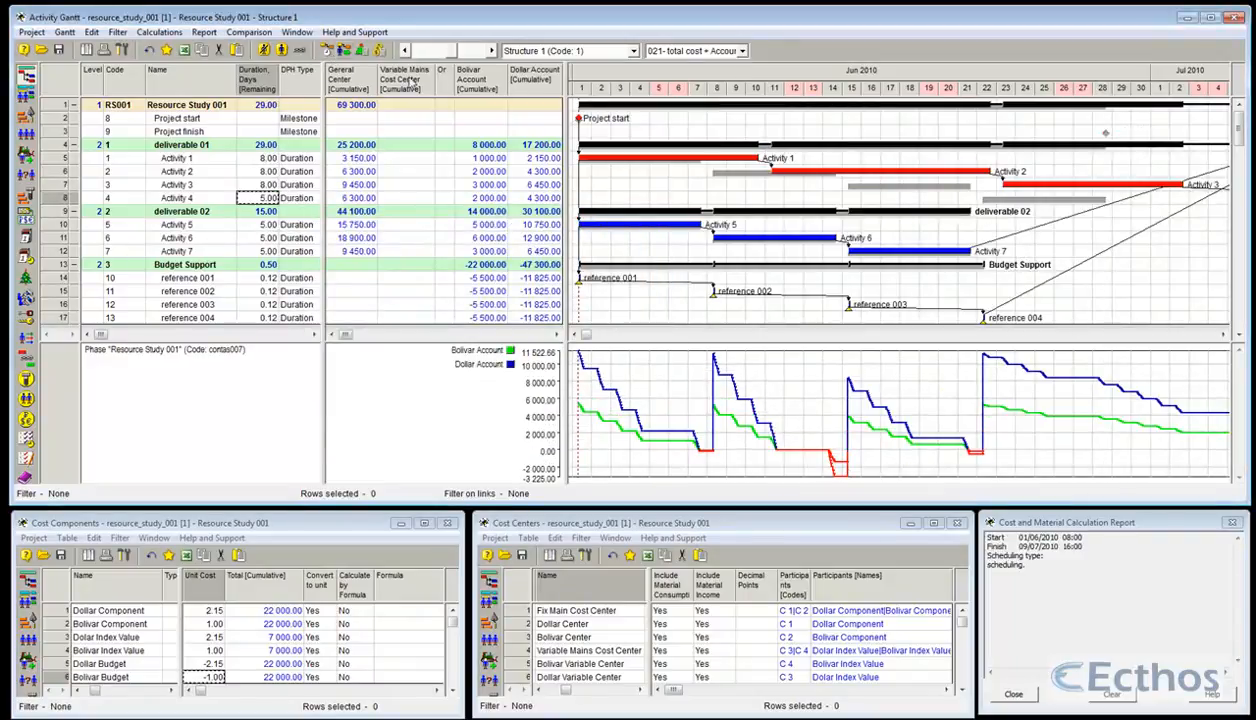
# Recalculate costs and materials for the new schedule and check the Variable Mains Cost Center values of Activities 4 and 3.
pyautogui.rightClick(606, 83)
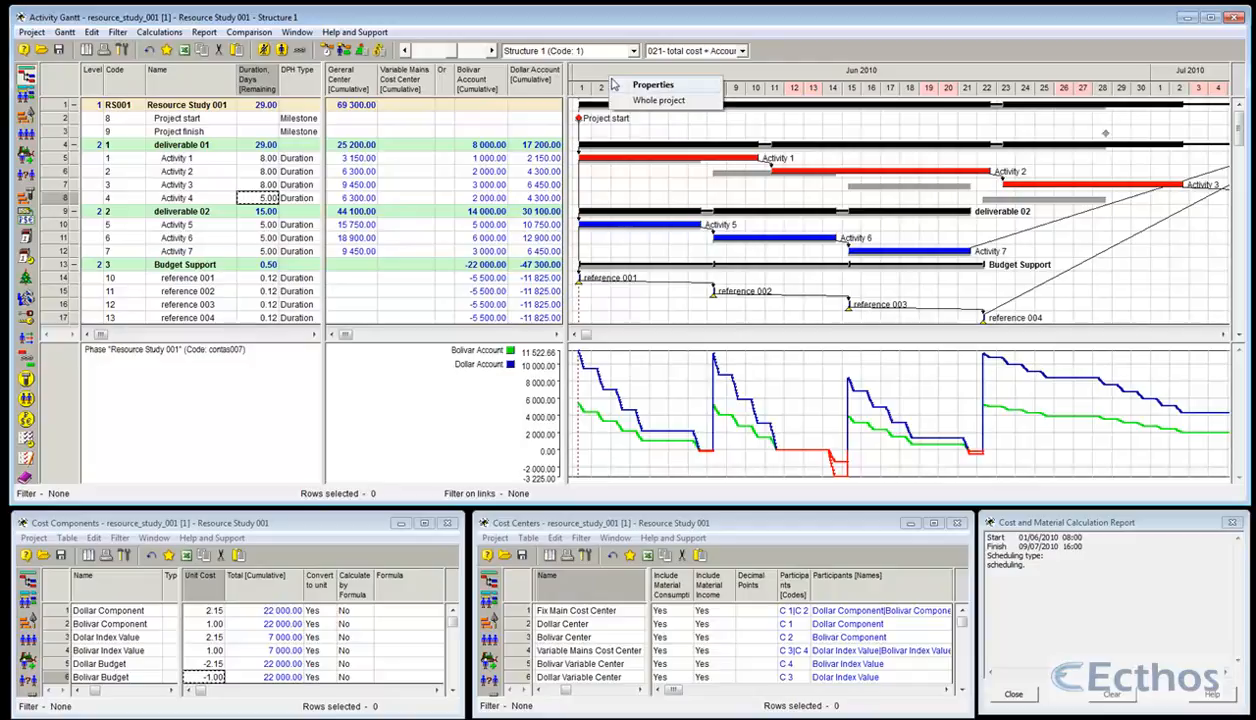
pyautogui.click(405, 50)
pyautogui.click(405, 50)
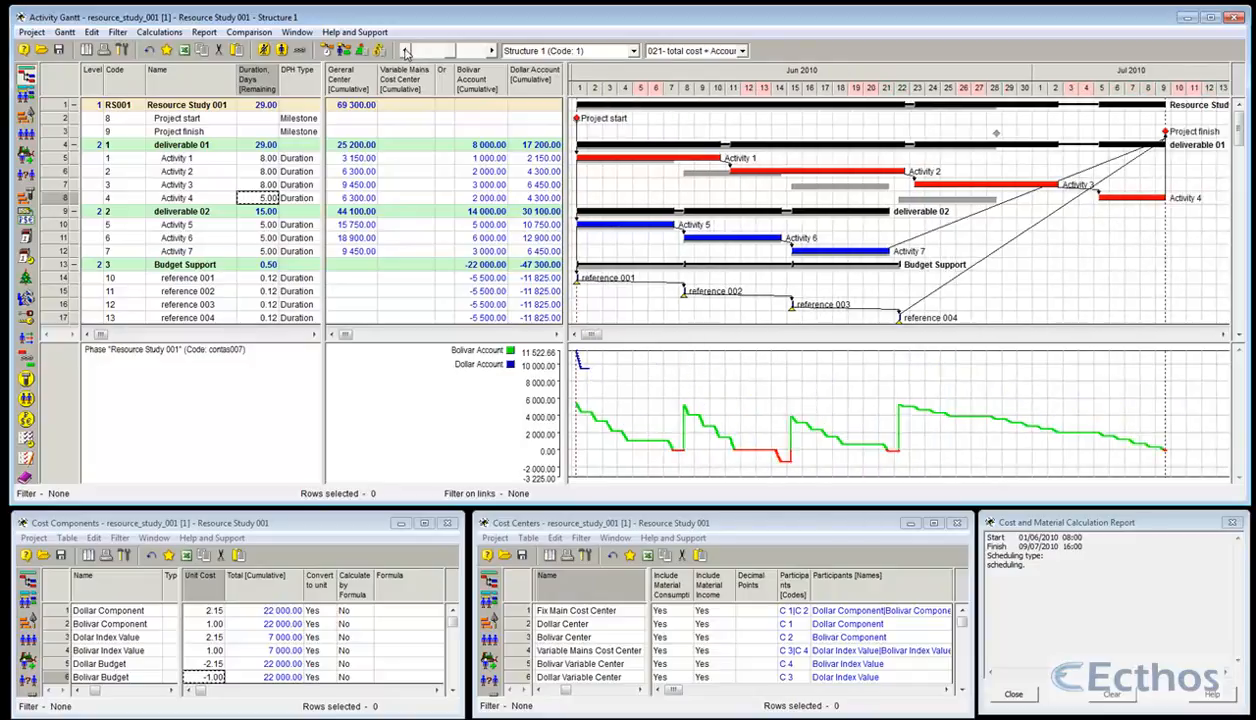
pyautogui.click(378, 50)
pyautogui.press('Return')
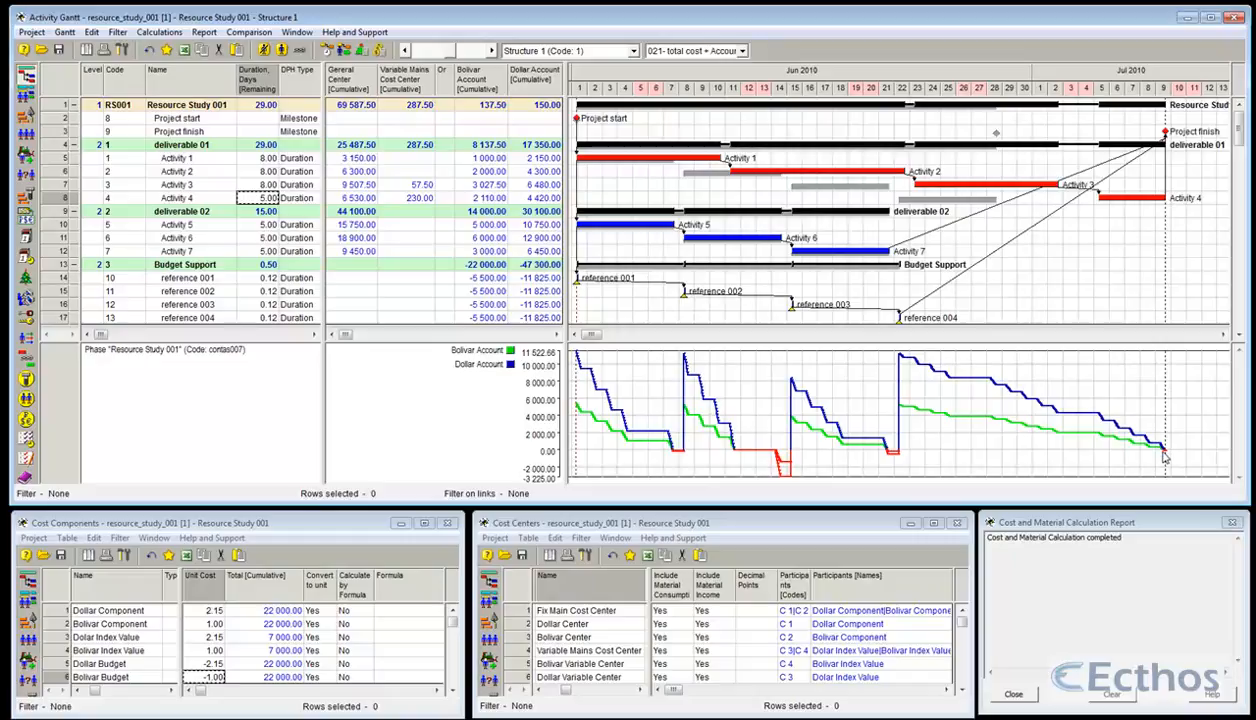
pyautogui.click(410, 199)
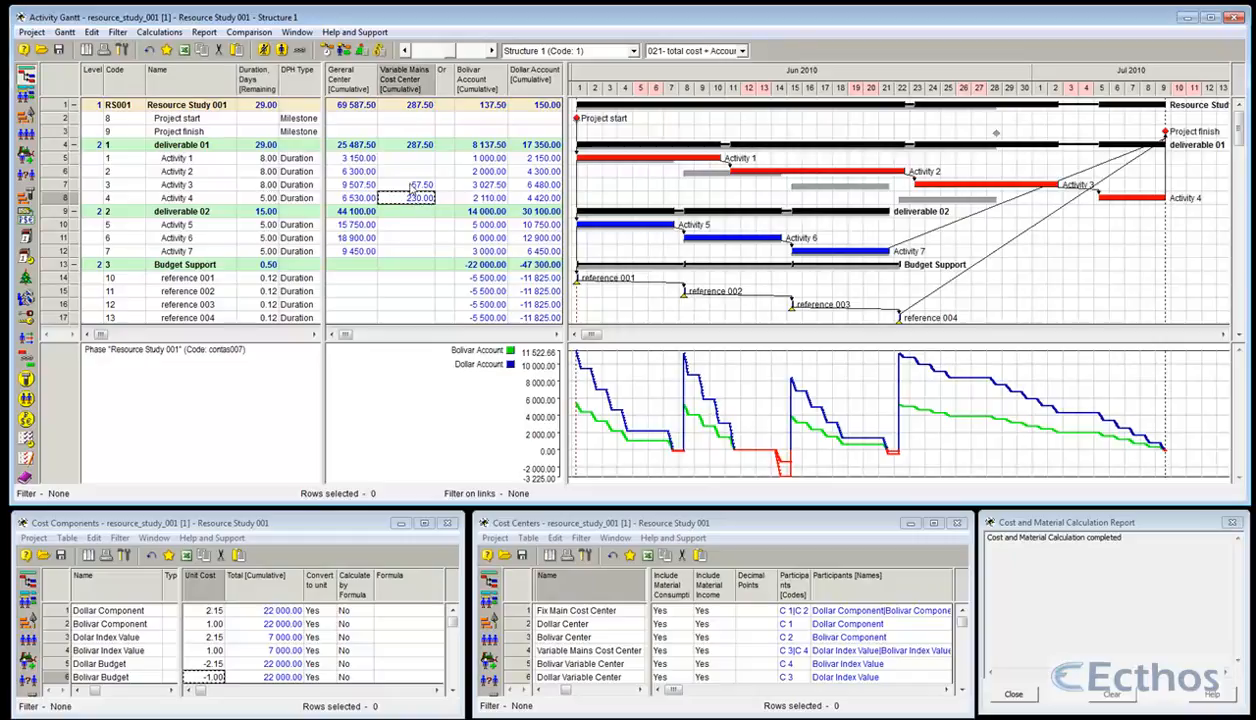
pyautogui.click(411, 187)
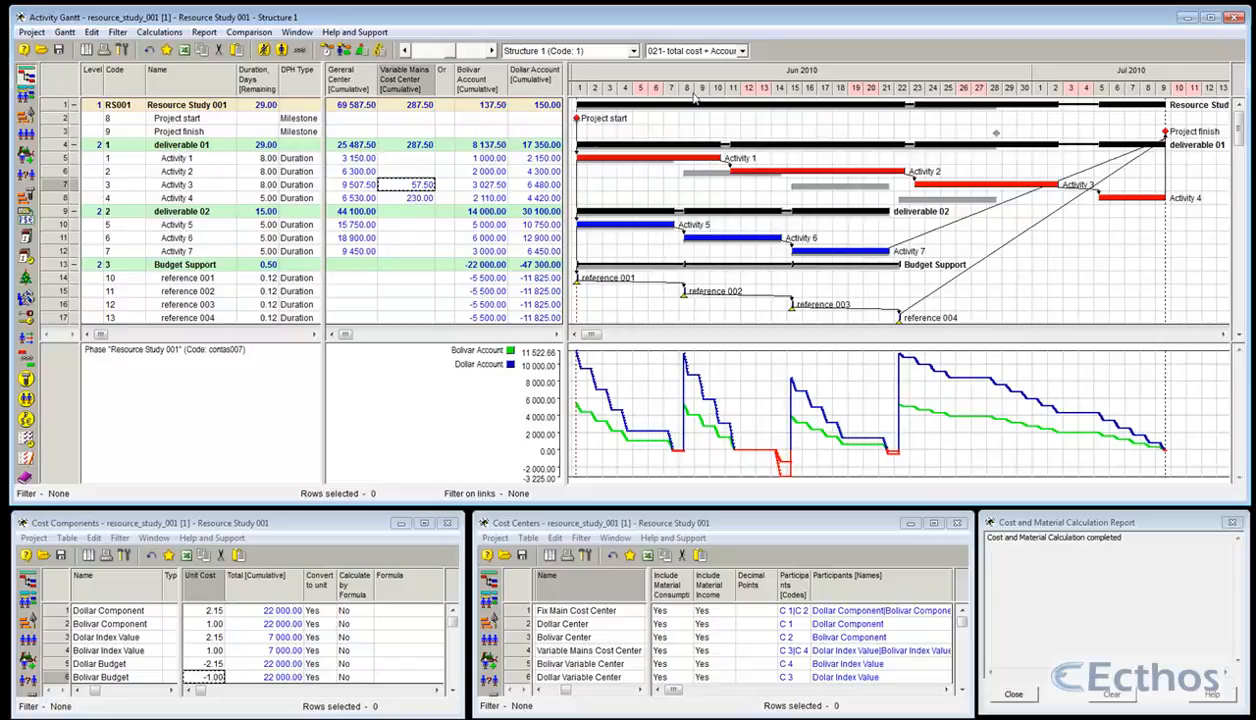
# Show the "001-costs + budget (Dollar)" and "003-costs + budget (Bolivar)" views, and check the Bolivar Budget of reference 002.
pyautogui.click(695, 50)
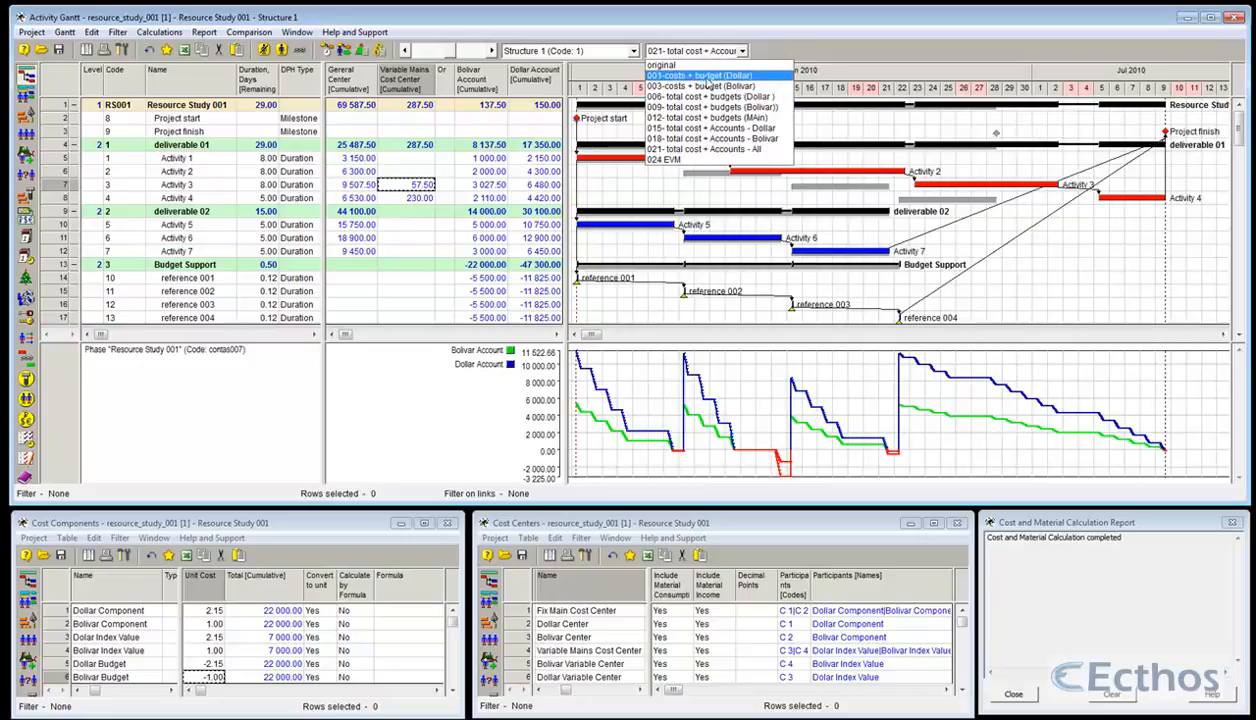
pyautogui.click(697, 75)
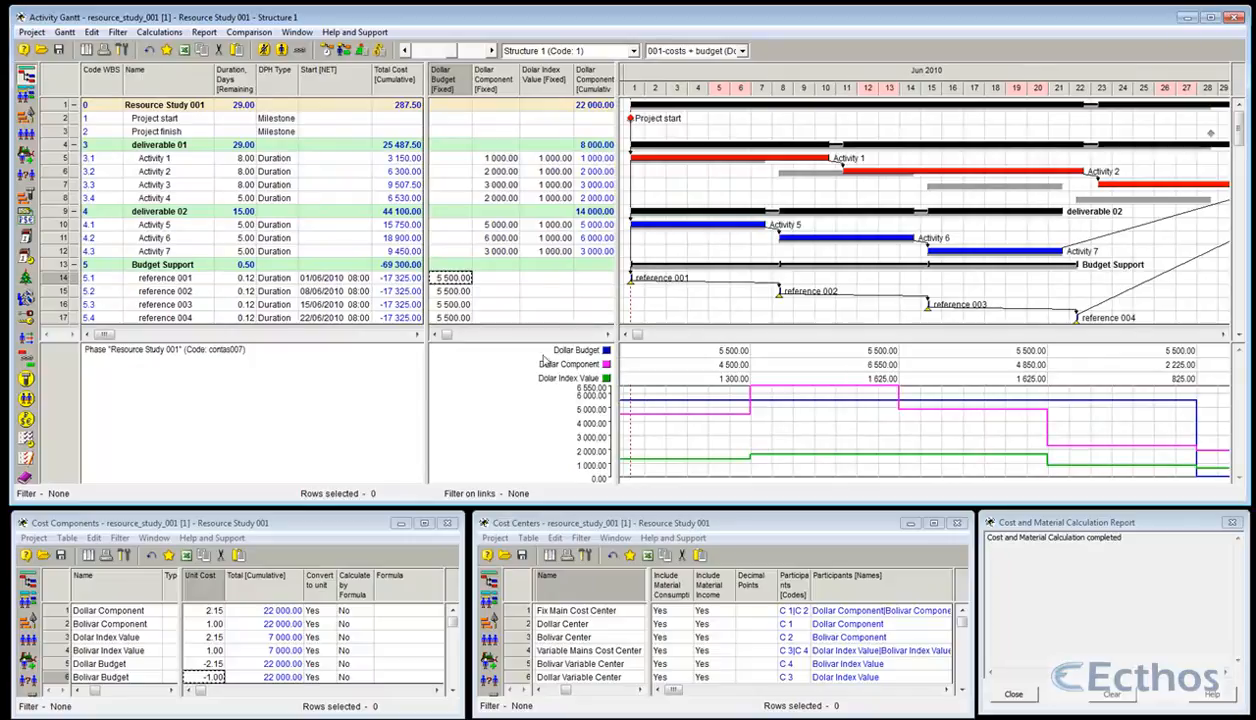
pyautogui.click(741, 51)
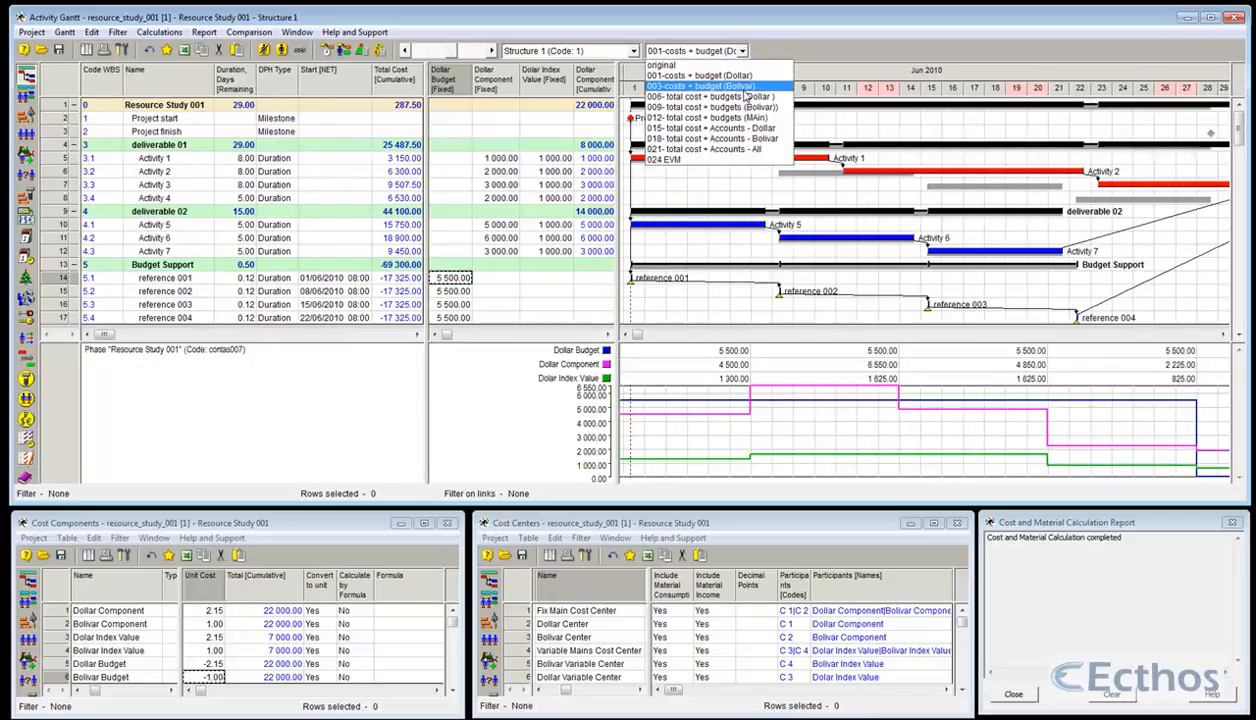
pyautogui.click(745, 87)
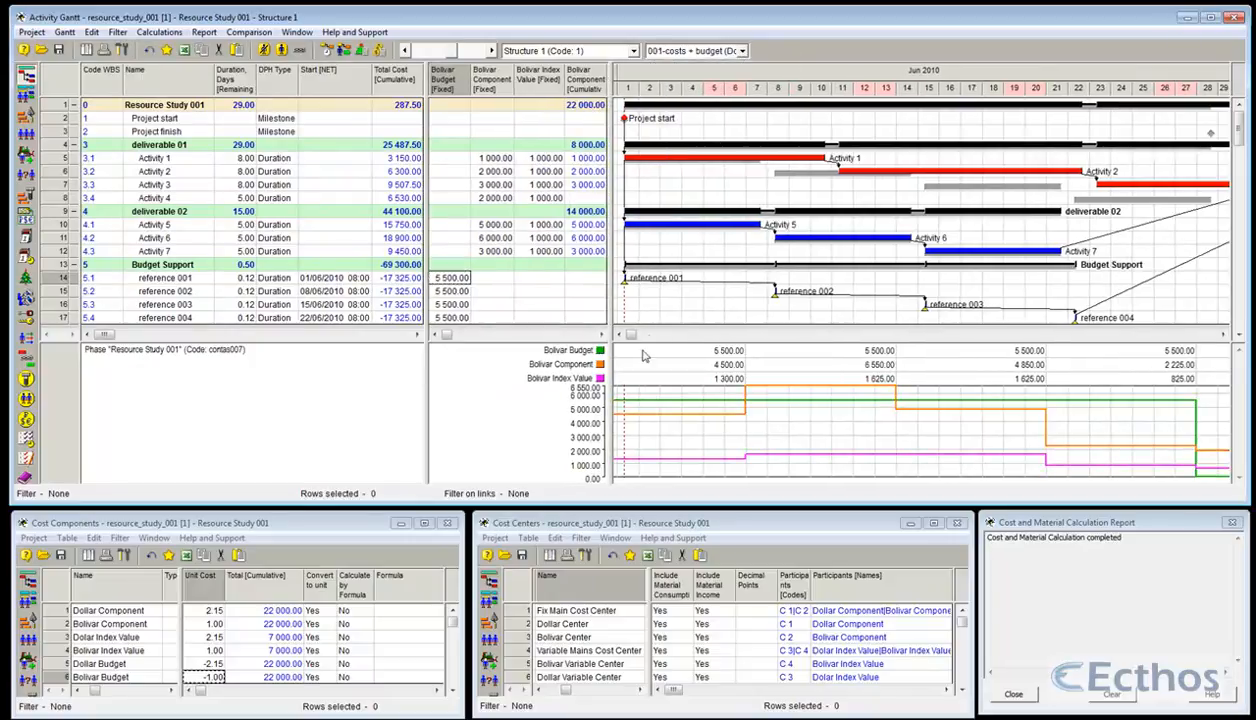
pyautogui.click(455, 291)
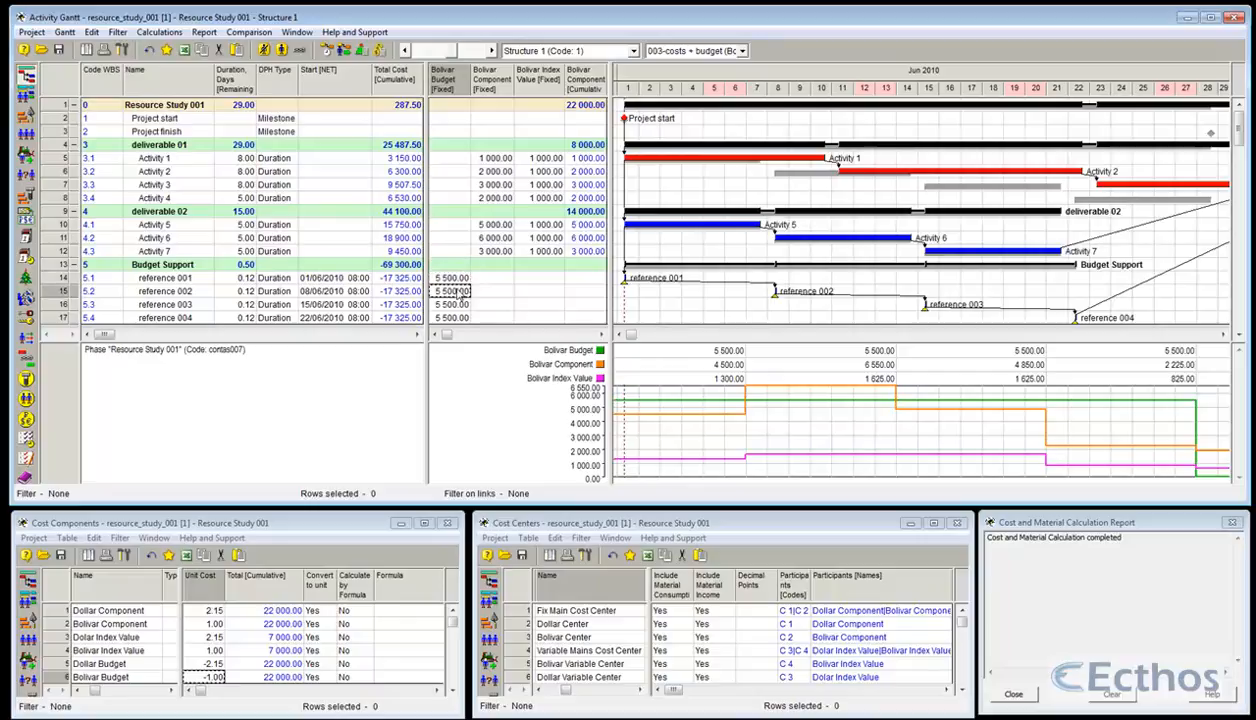
# In the "021- total cost + Accounts - All" view, set the durations of Activities 1, 2 and 3 to 5 days and reschedule the project.
pyautogui.click(667, 53)
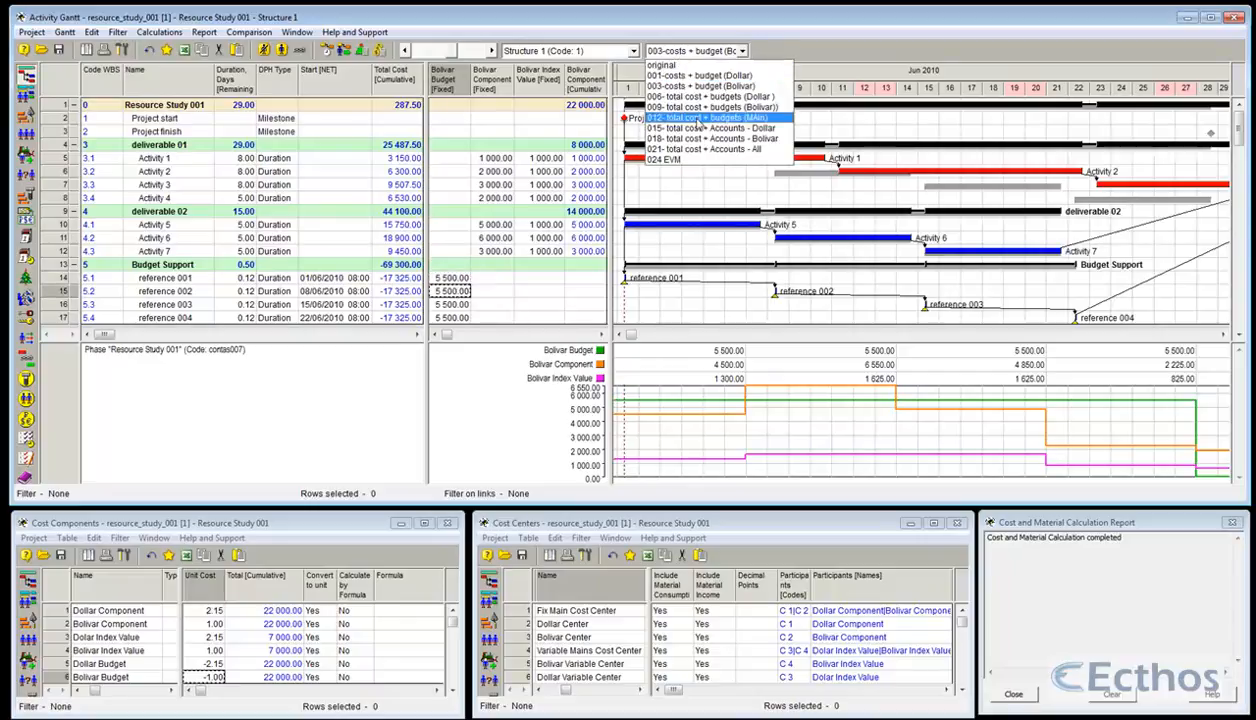
pyautogui.click(703, 148)
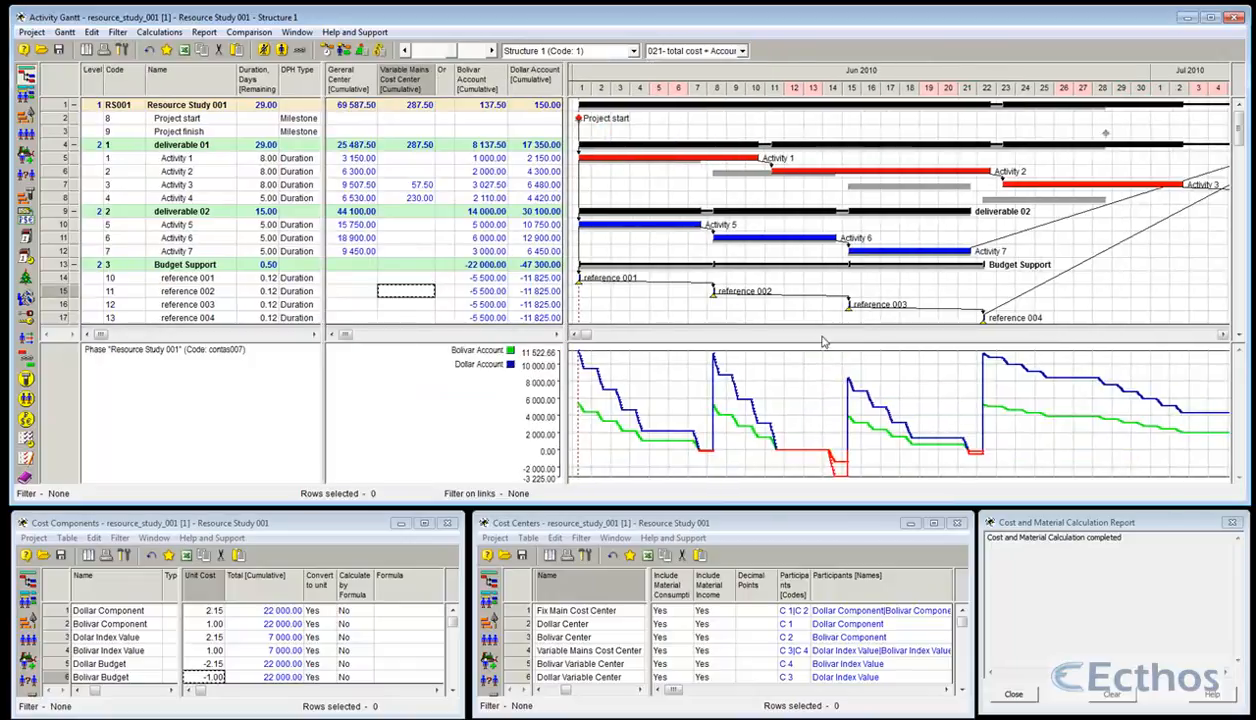
pyautogui.click(259, 158)
pyautogui.write('5')
pyautogui.press('Return')
pyautogui.write('5')
pyautogui.press('Return')
pyautogui.write('5')
pyautogui.press('Return')
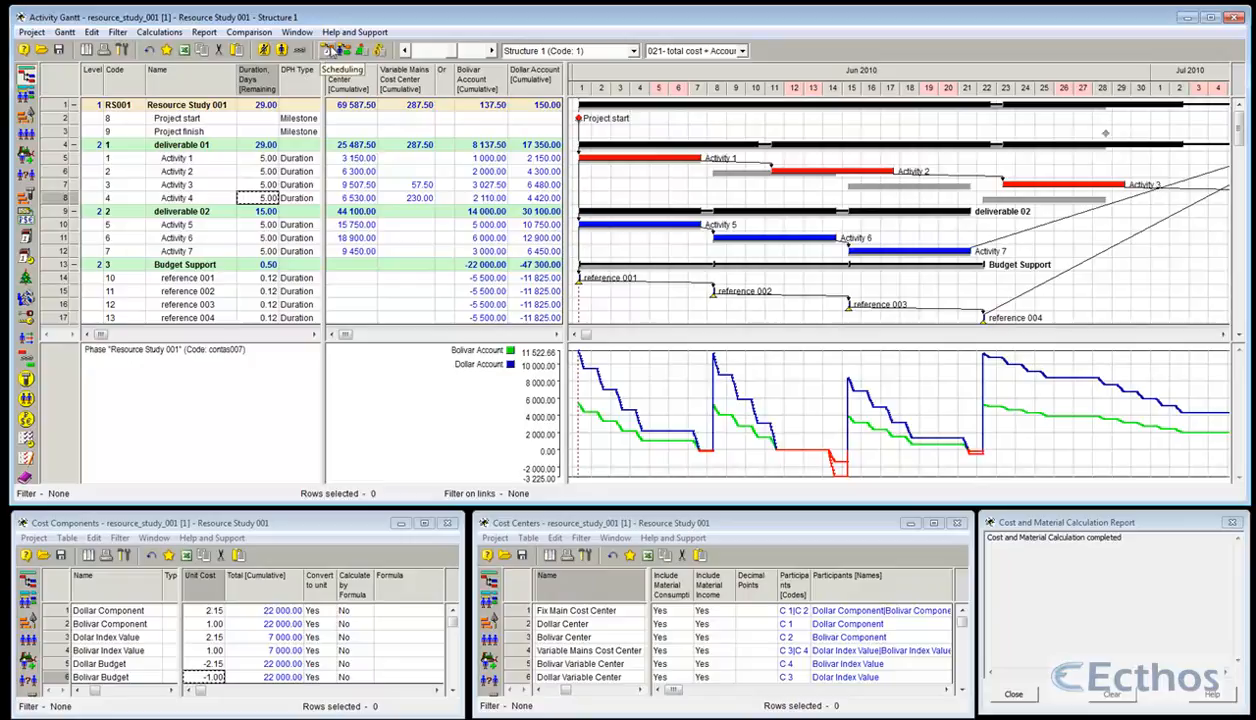
pyautogui.click(333, 50)
pyautogui.press('Return')
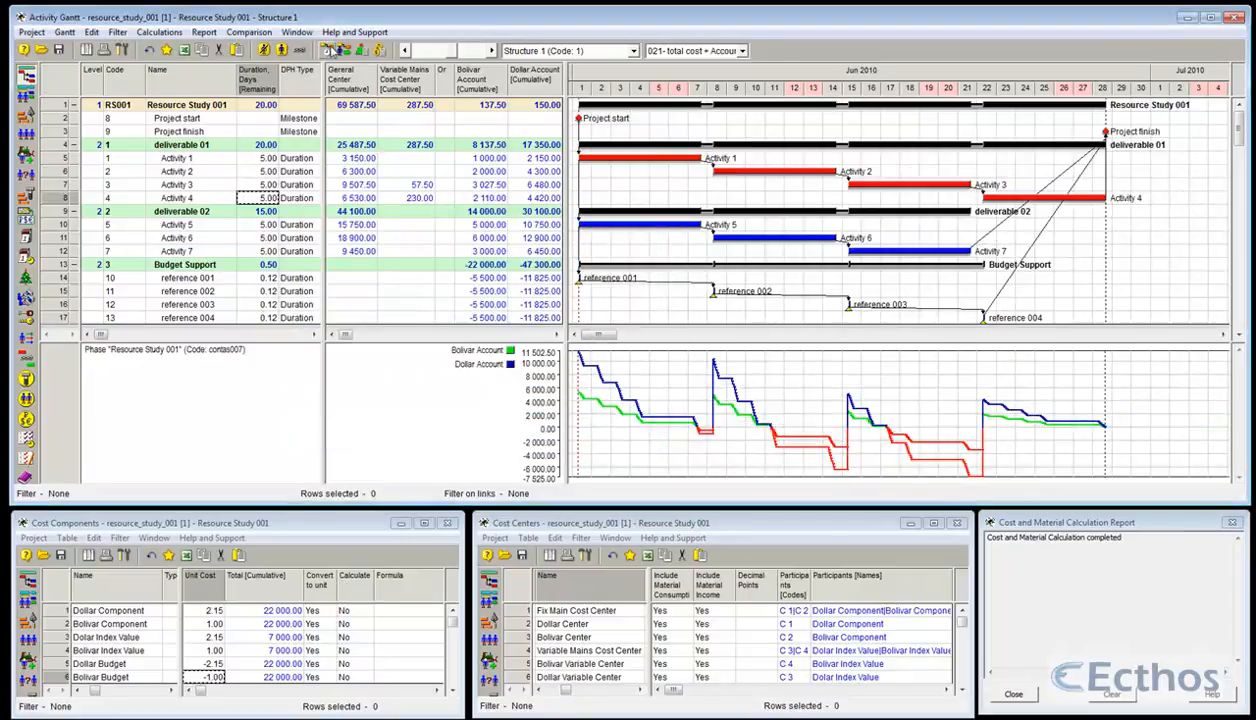